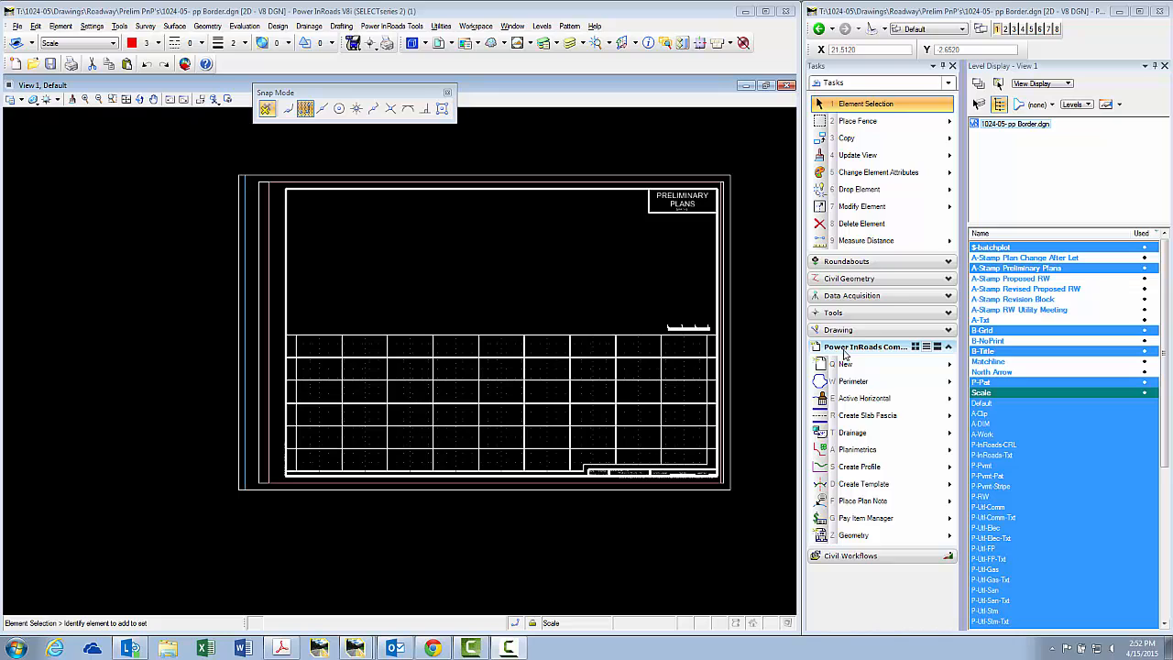
pyautogui.click(862, 538)
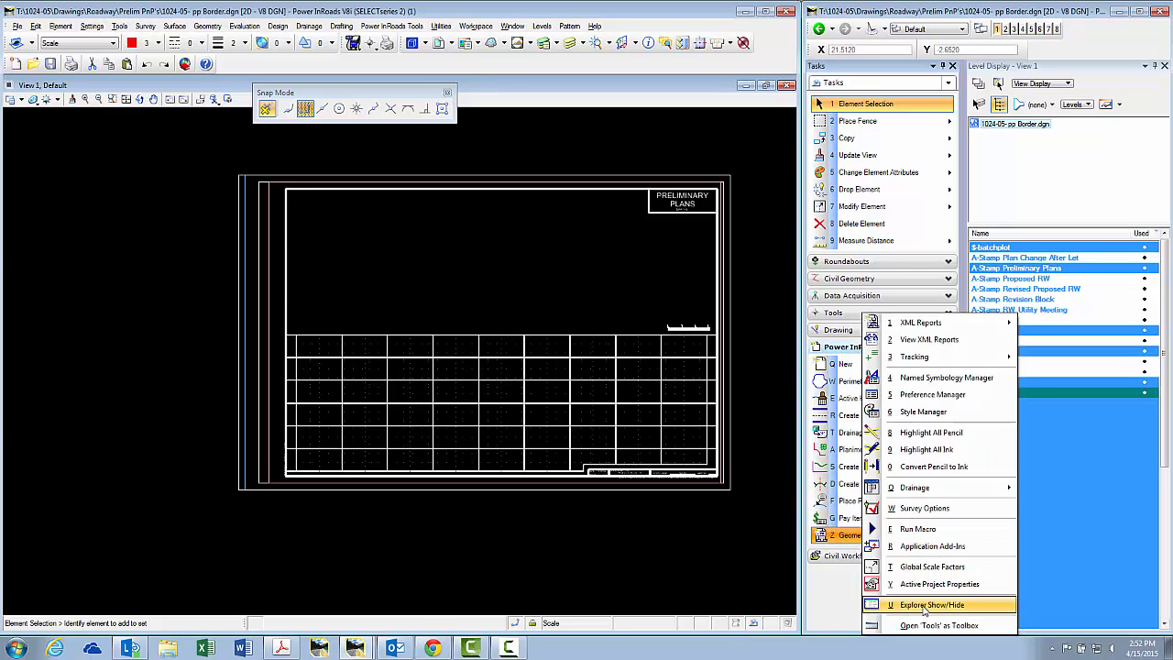
pyautogui.click(925, 605)
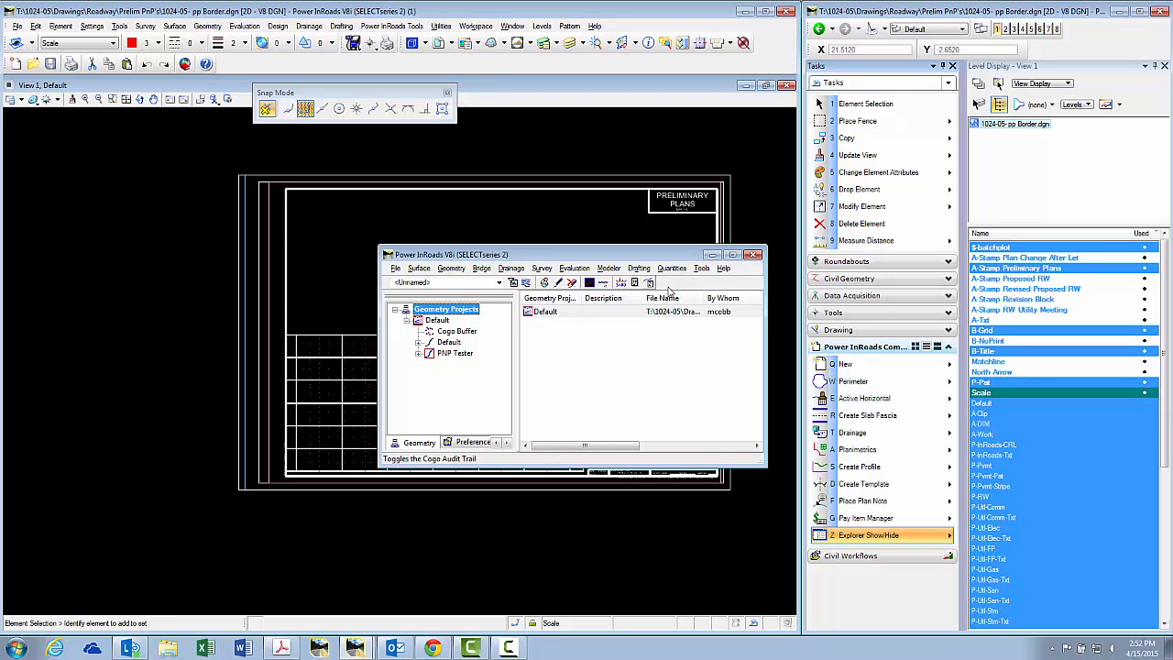
pyautogui.click(701, 271)
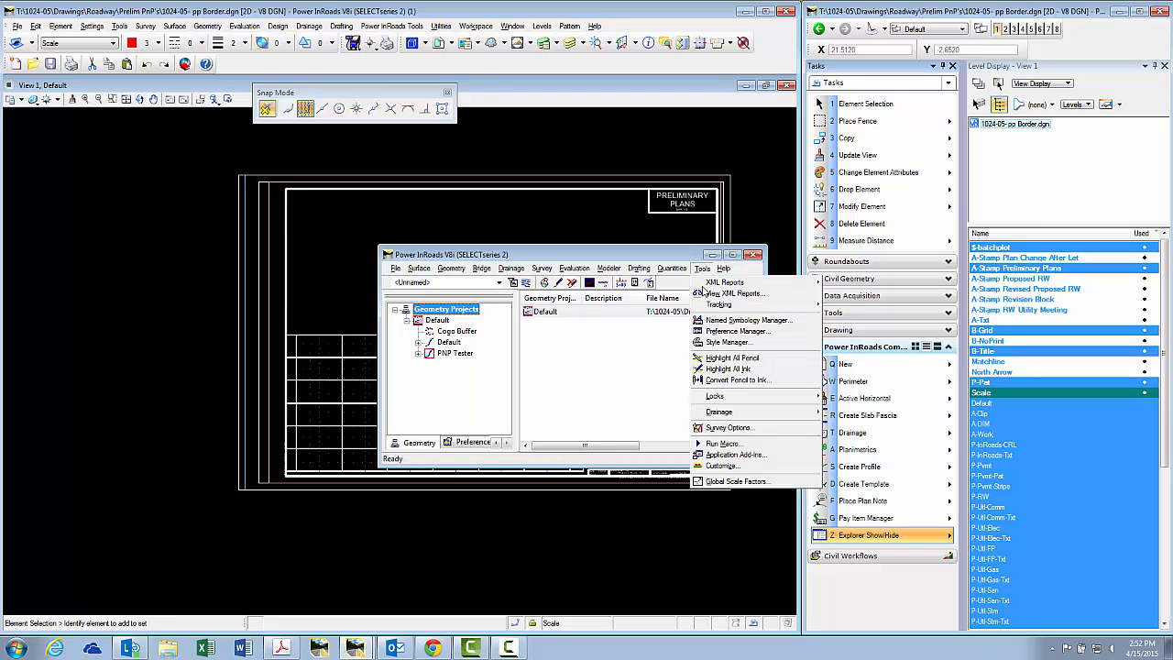
pyautogui.moveTo(715, 398)
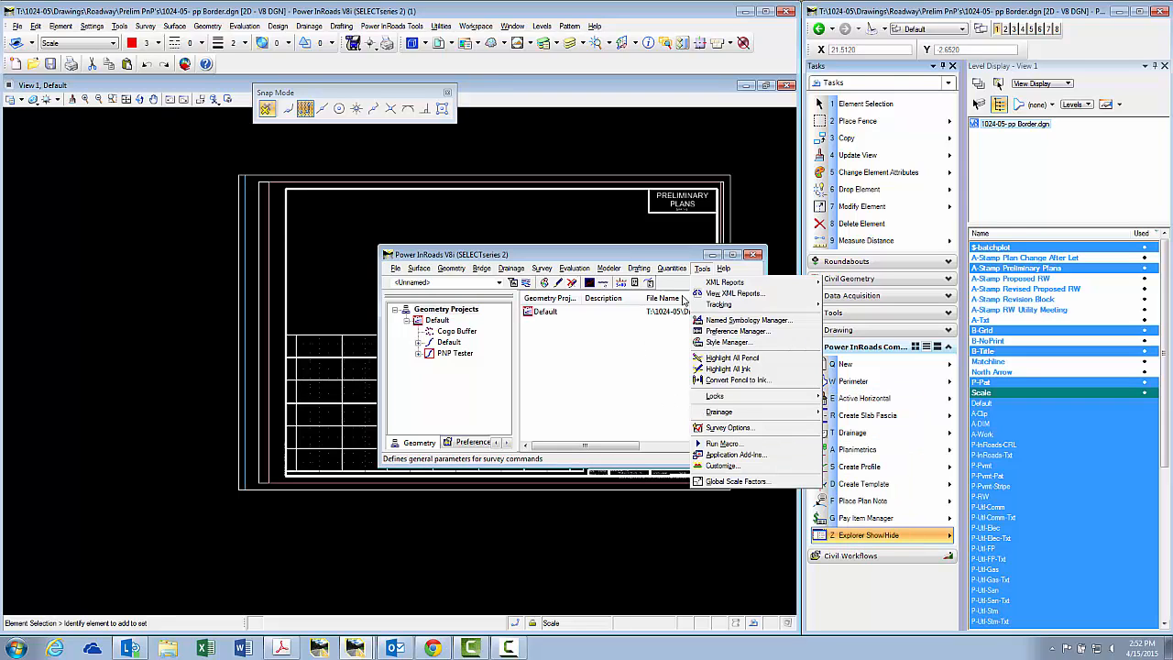
pyautogui.click(704, 271)
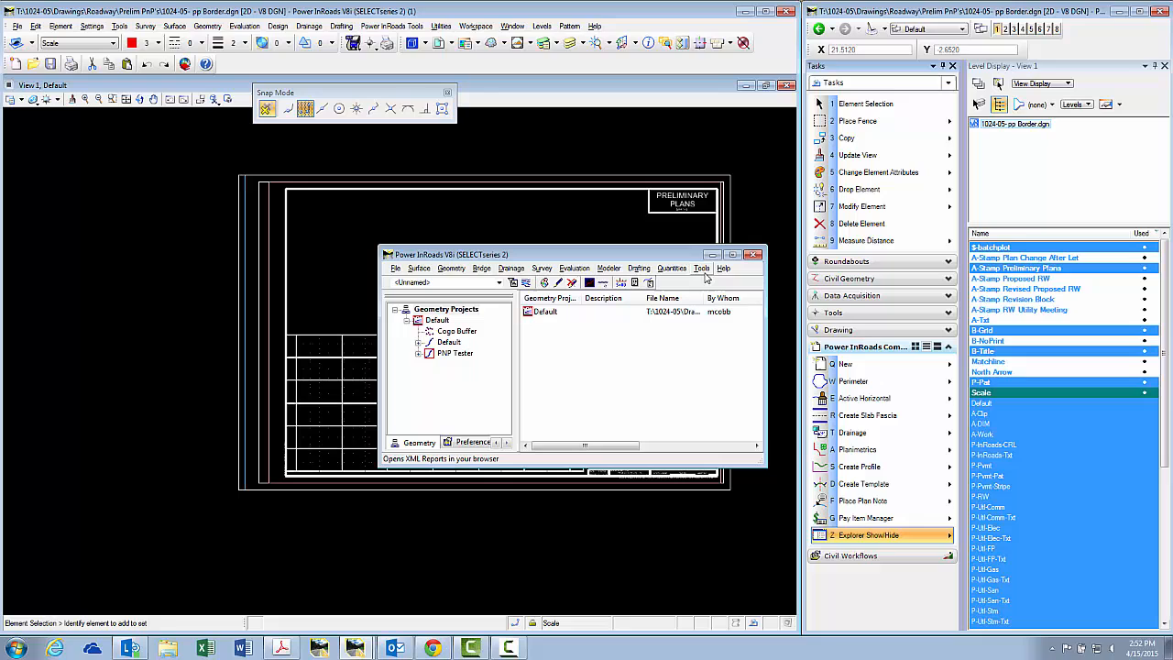
pyautogui.click(856, 539)
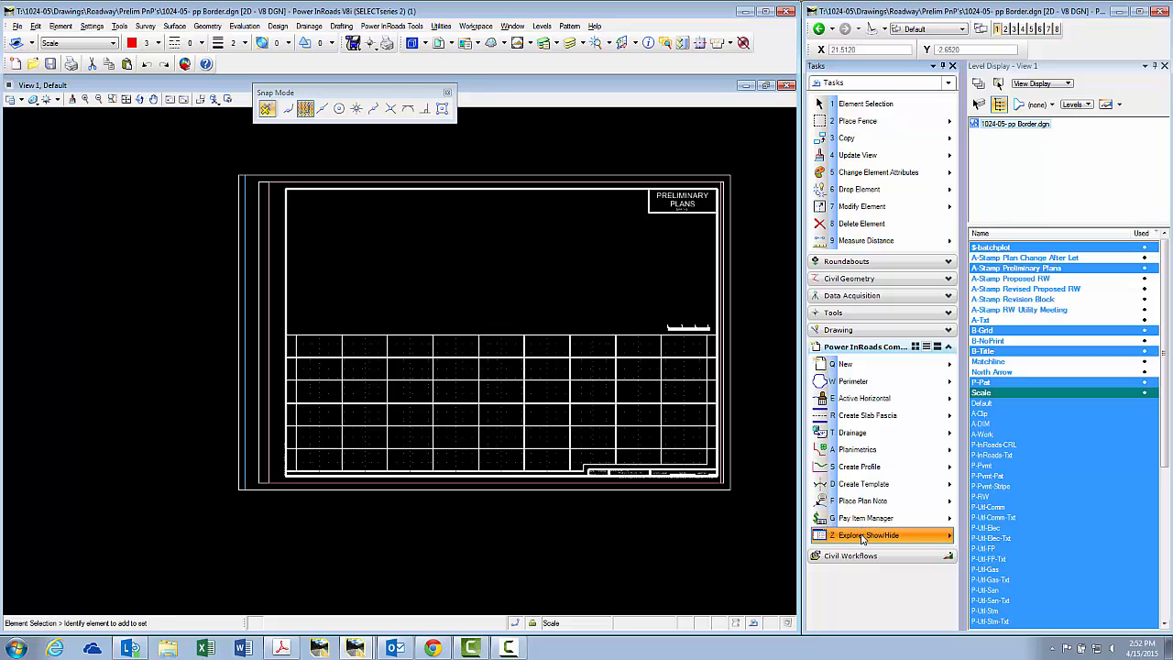
# Lock the global scale factors together, set the factor to 30 and apply the change.
pyautogui.click(861, 540)
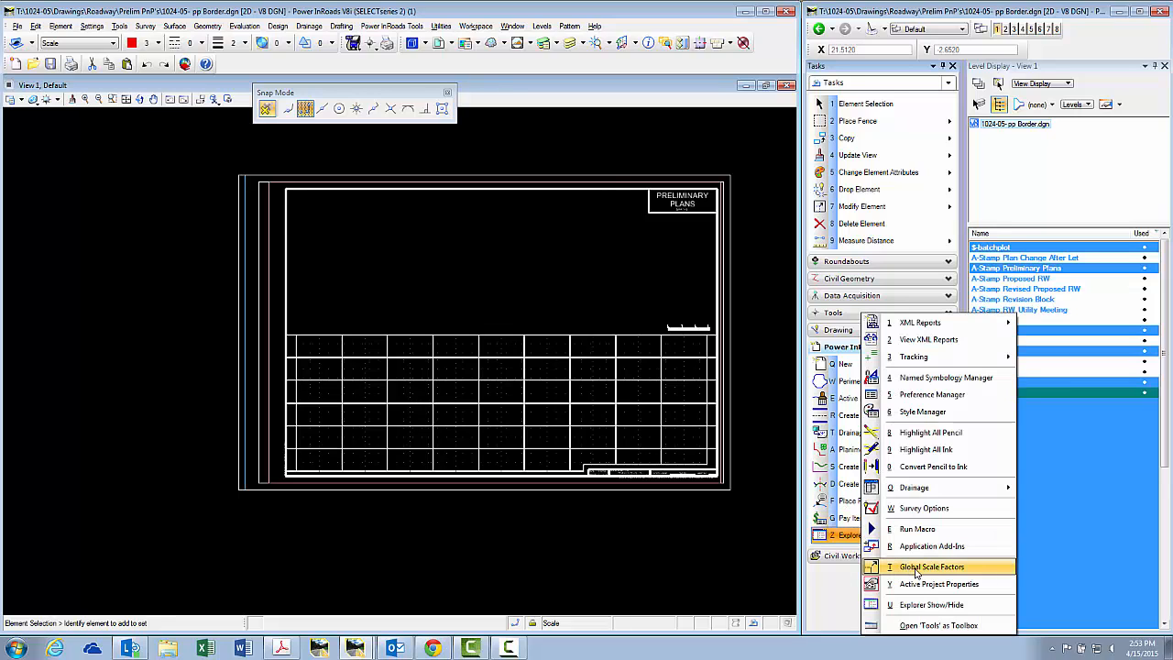
pyautogui.click(914, 558)
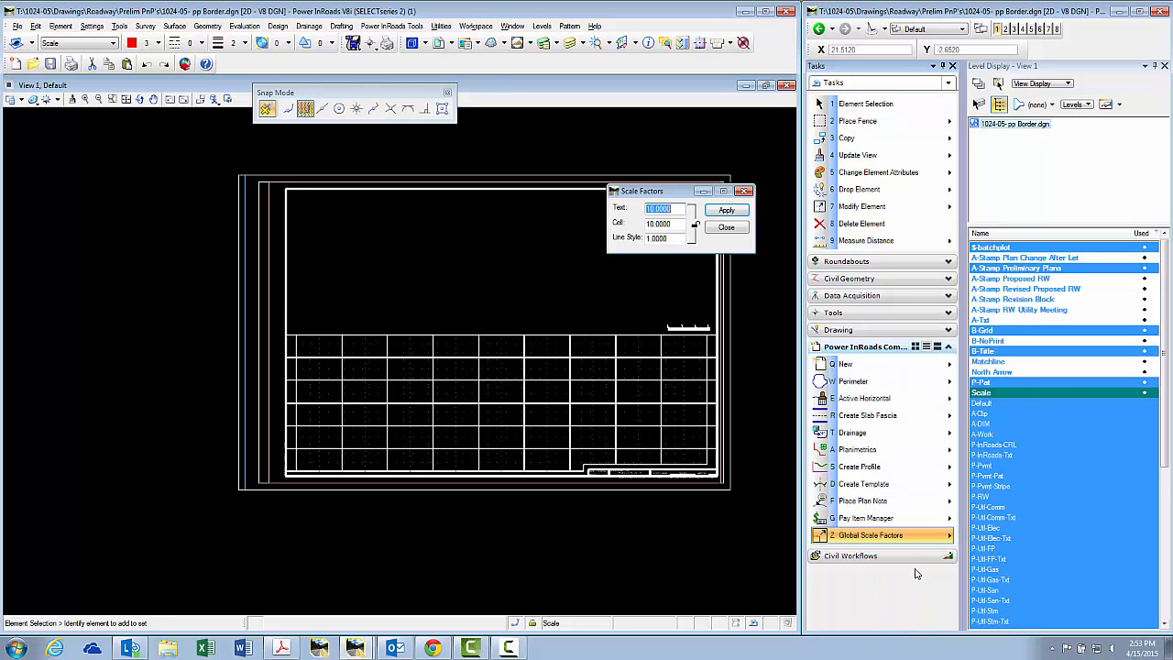
pyautogui.click(693, 228)
pyautogui.write('30')
pyautogui.click(679, 224)
pyautogui.click(727, 212)
pyautogui.click(726, 212)
pyautogui.click(726, 227)
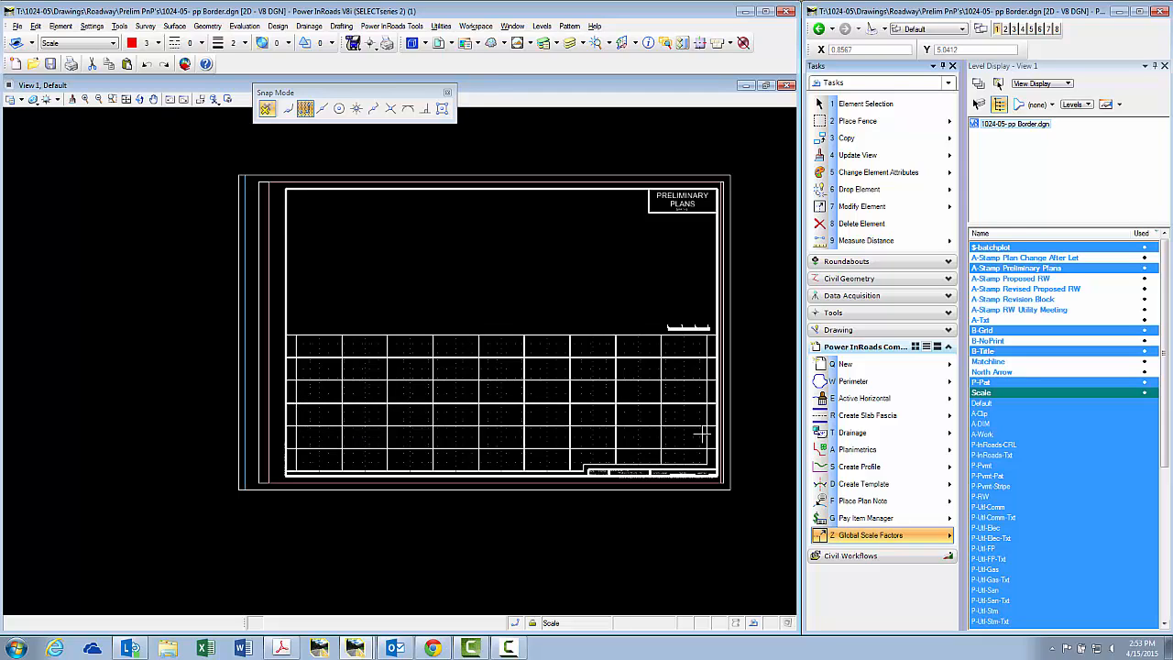
# Open the Plan and Profile Generator and load the 30 Scale MAC ODOT PNP preference.
pyautogui.click(860, 501)
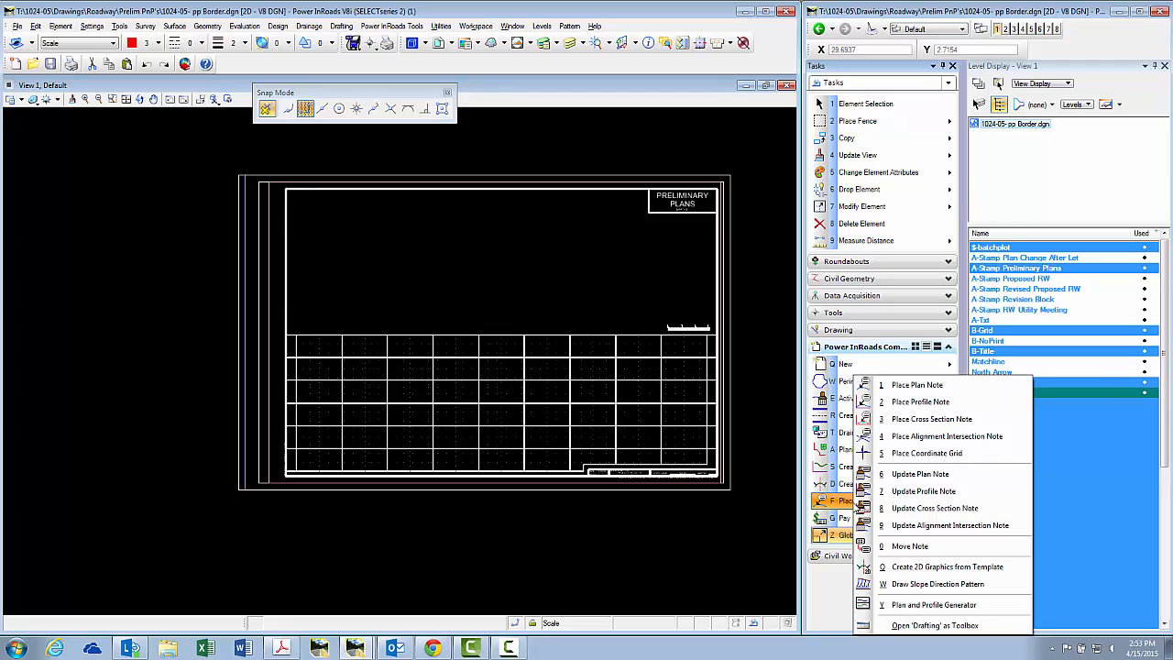
pyautogui.click(932, 606)
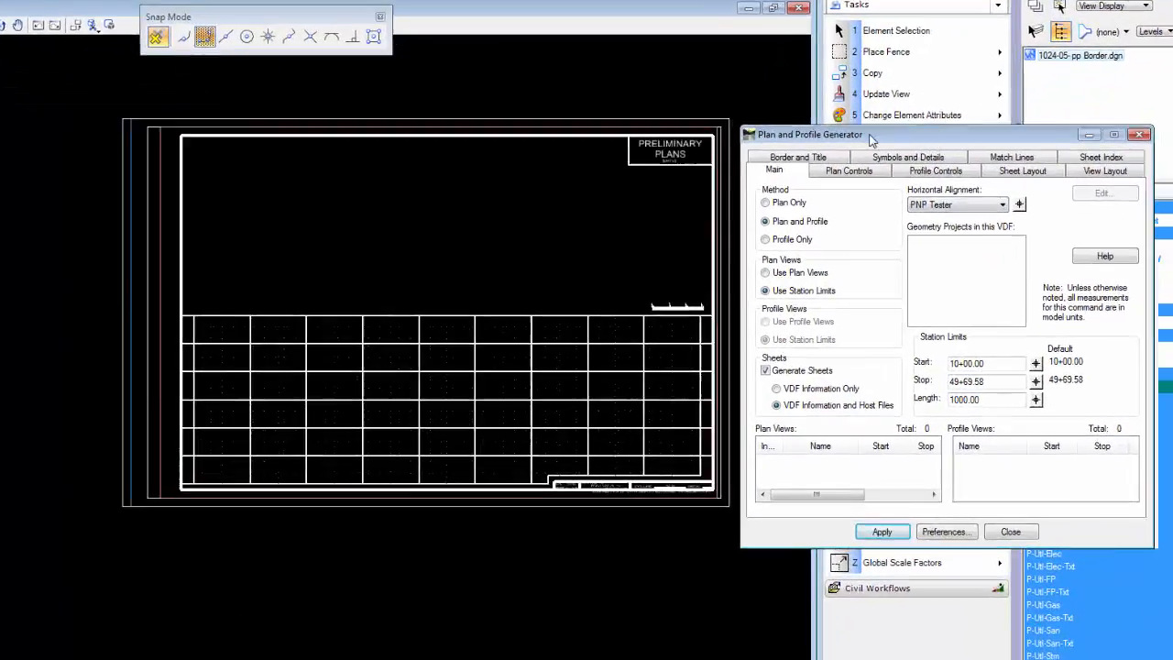
pyautogui.moveTo(869, 136); pyautogui.dragTo(612, 129)
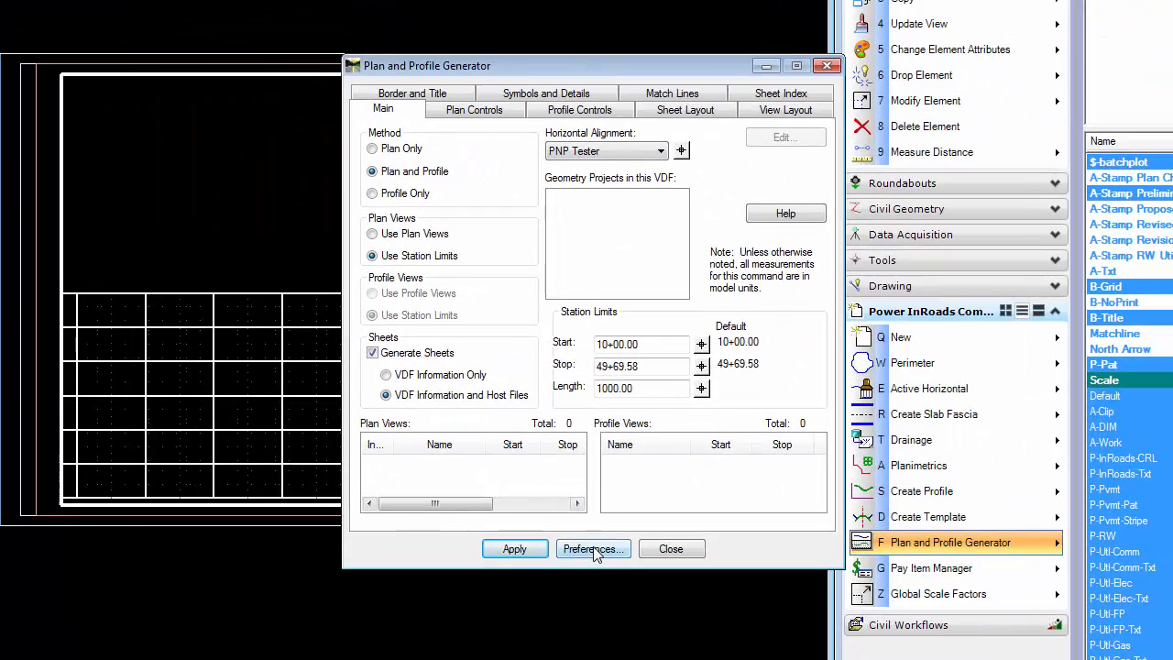
pyautogui.click(594, 550)
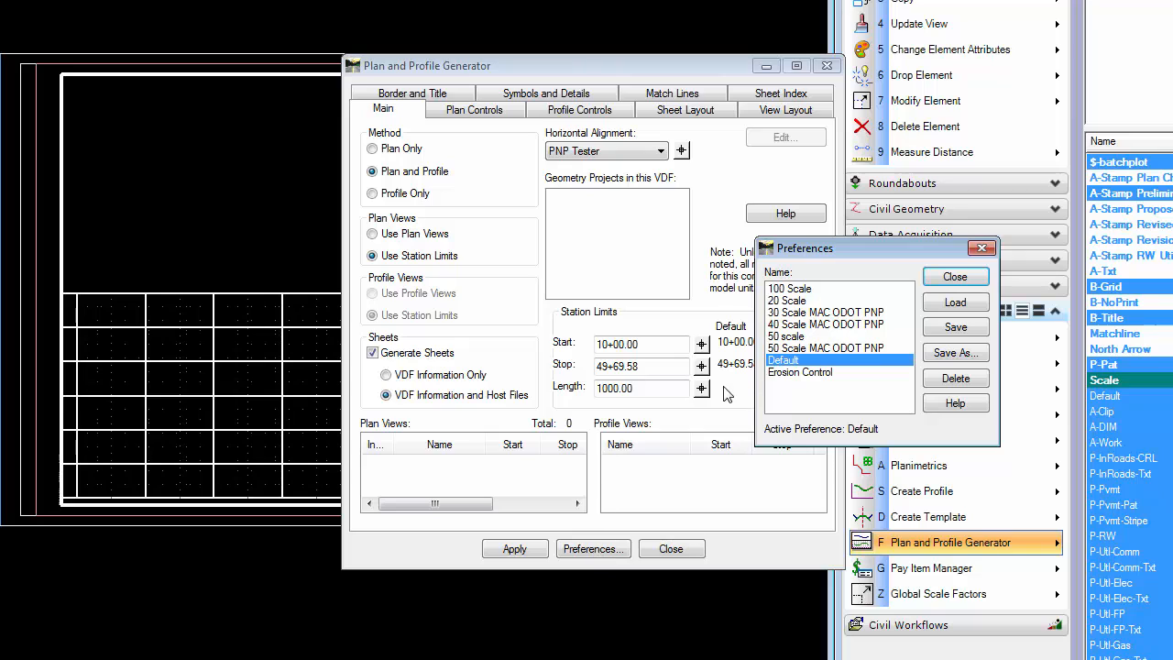
pyautogui.doubleClick(811, 312)
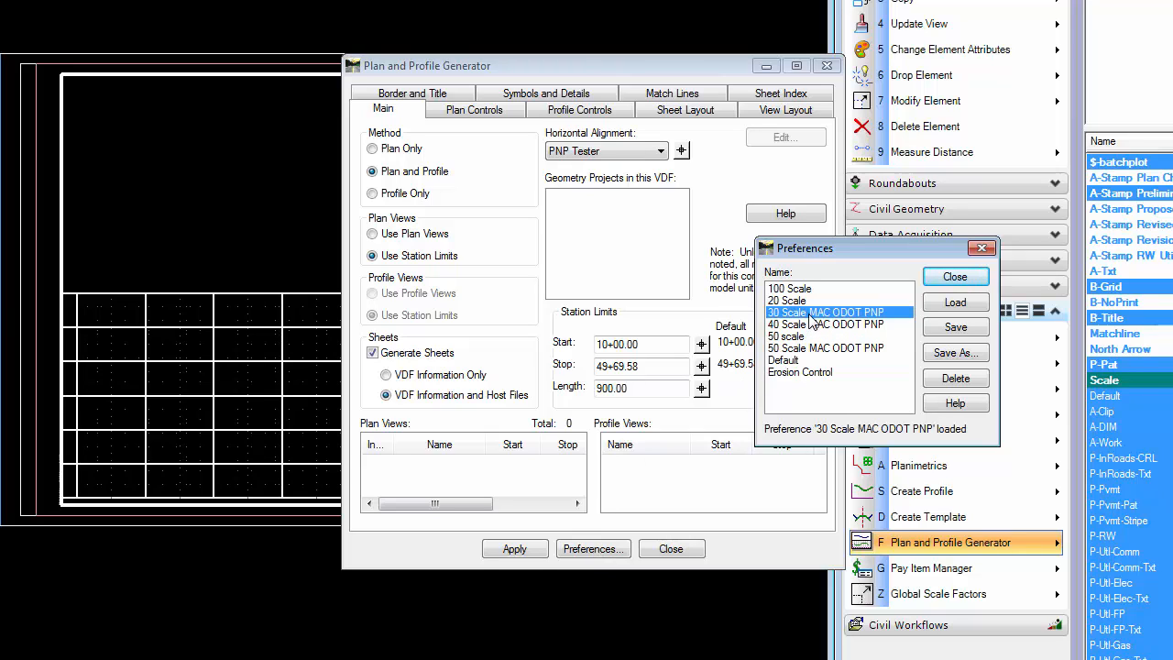
pyautogui.click(935, 278)
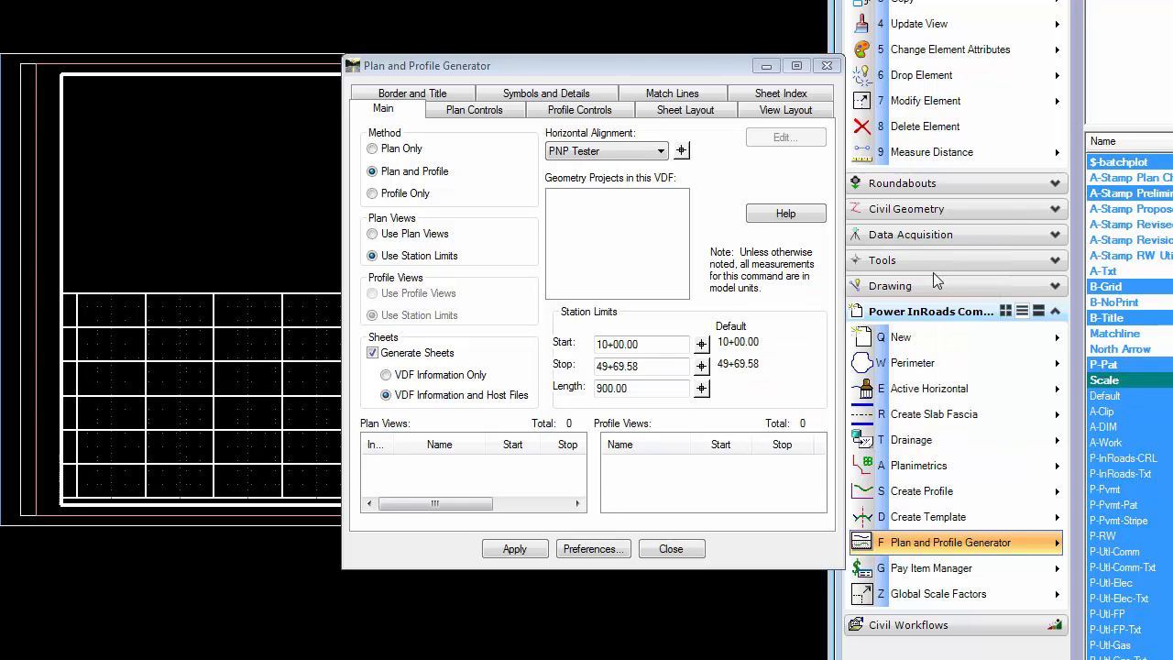
# Choose PNP Tester as the horizontal alignment and set the stop station limit to 55+00.
pyautogui.click(607, 156)
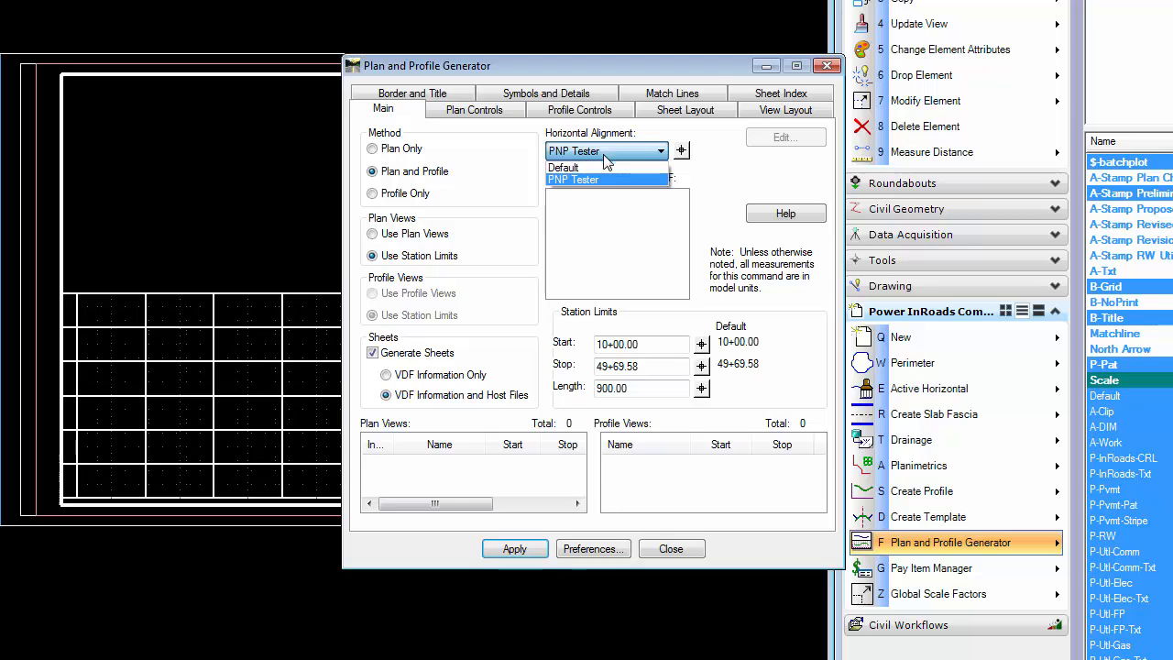
pyautogui.click(587, 180)
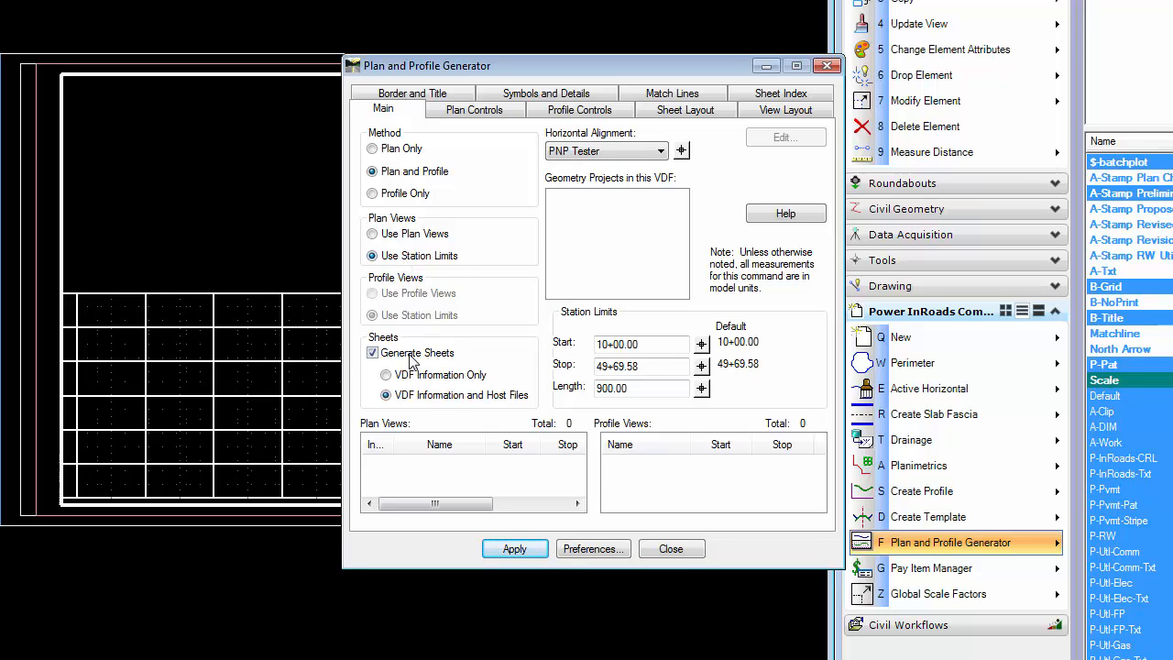
pyautogui.doubleClick(644, 366)
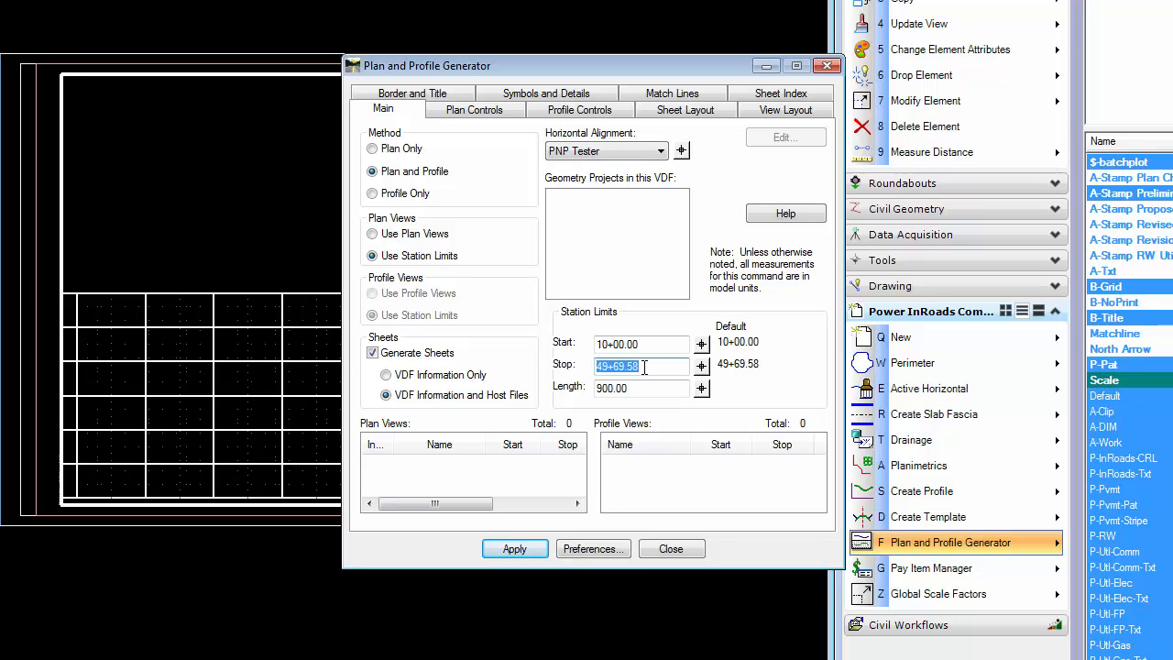
pyautogui.write('55+00')
pyautogui.click(671, 346)
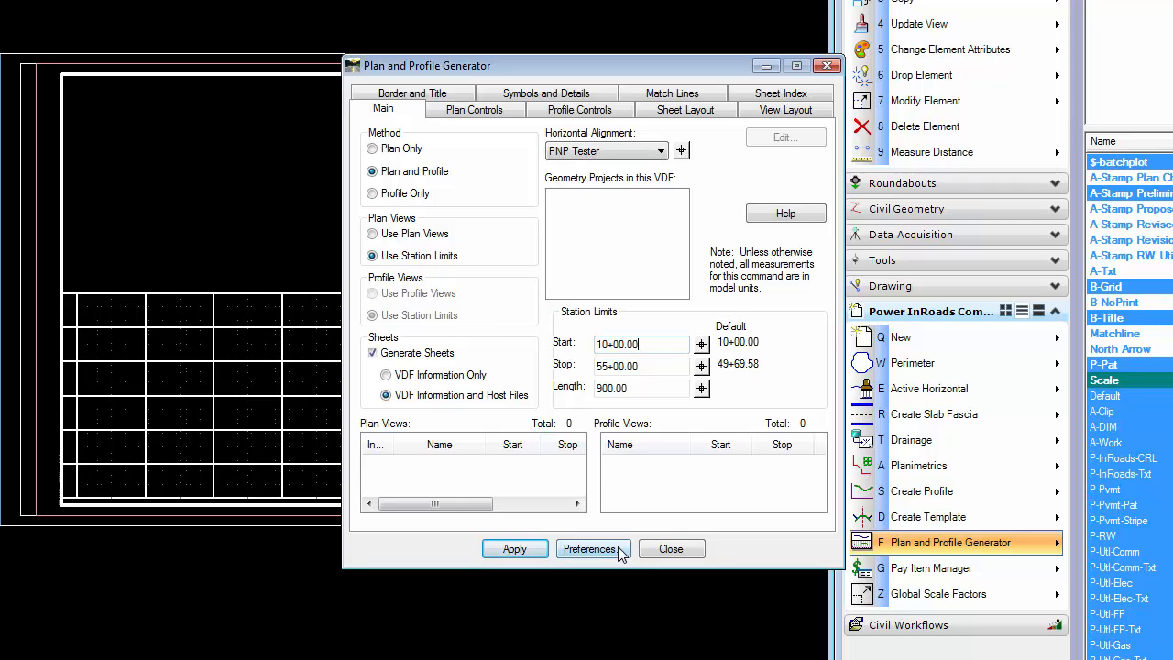
# Force a rectangular boundary for the plan views and add the 1024-05 design WORK drawing from the Work folder as a model file.
pyautogui.click(473, 111)
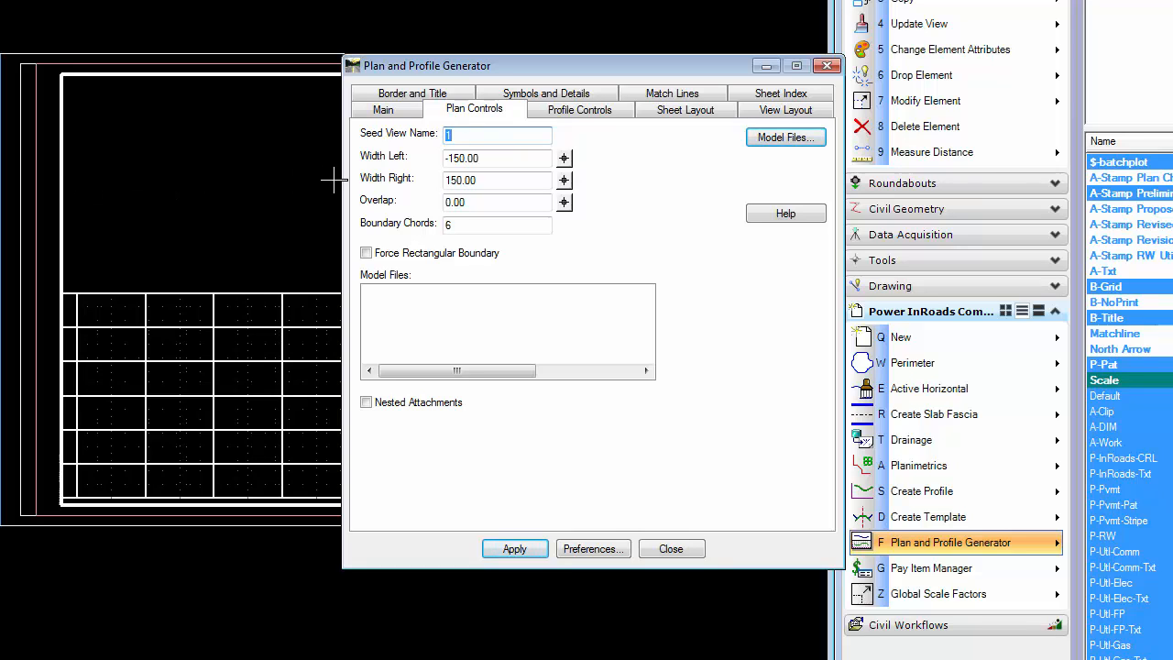
pyautogui.click(396, 259)
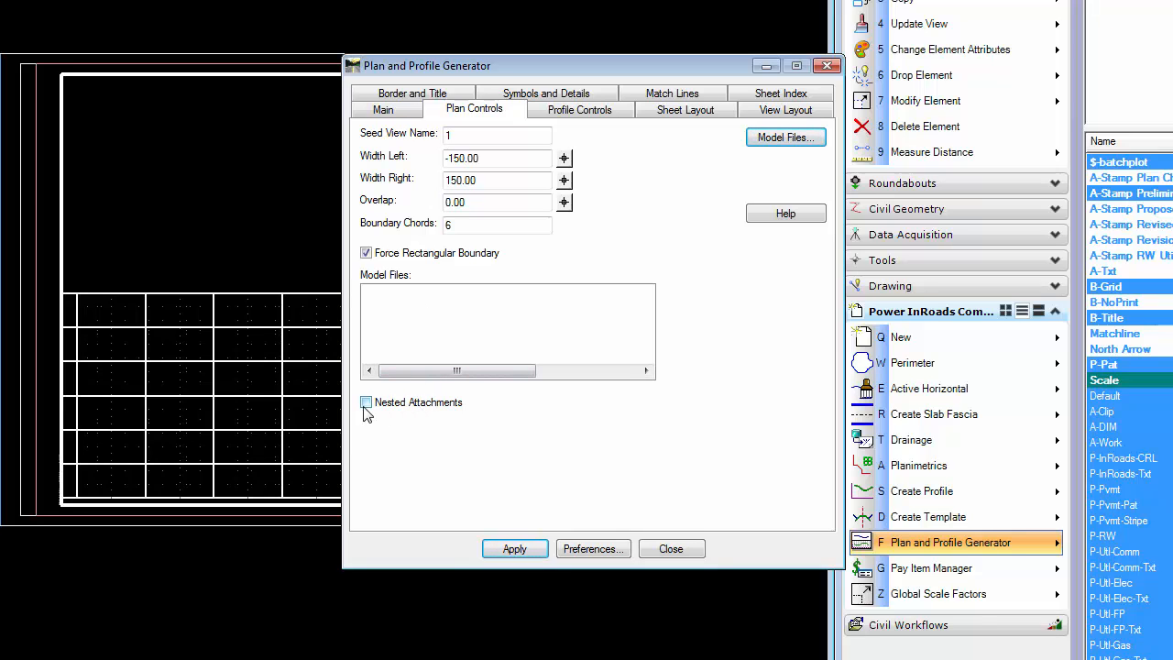
pyautogui.click(765, 139)
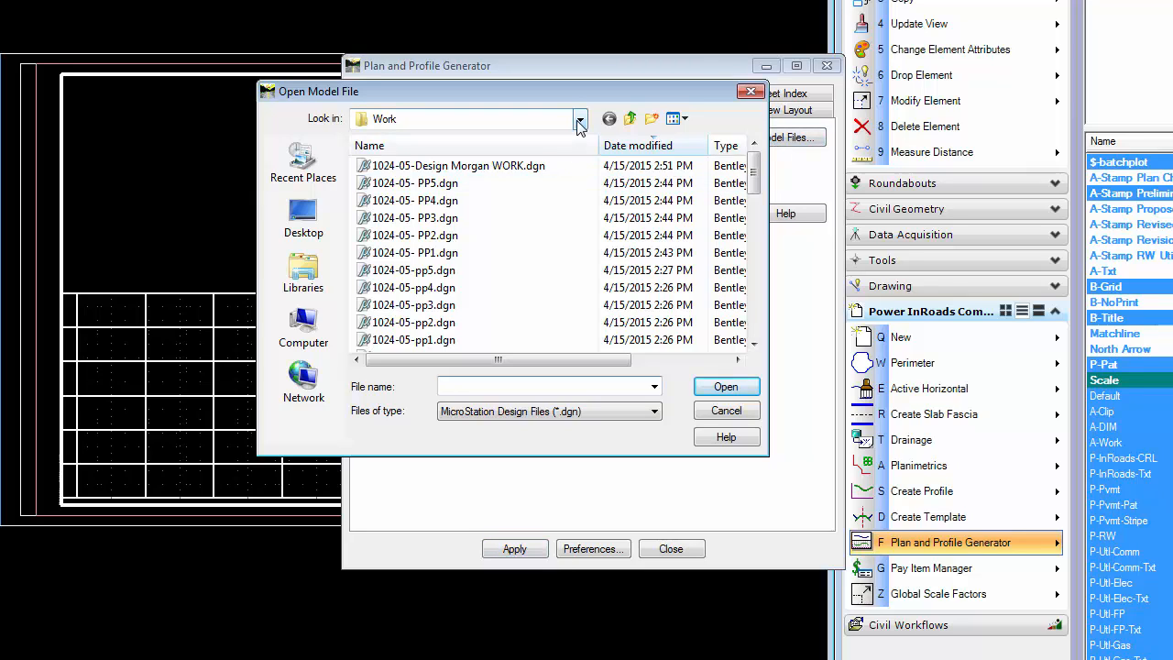
pyautogui.click(466, 170)
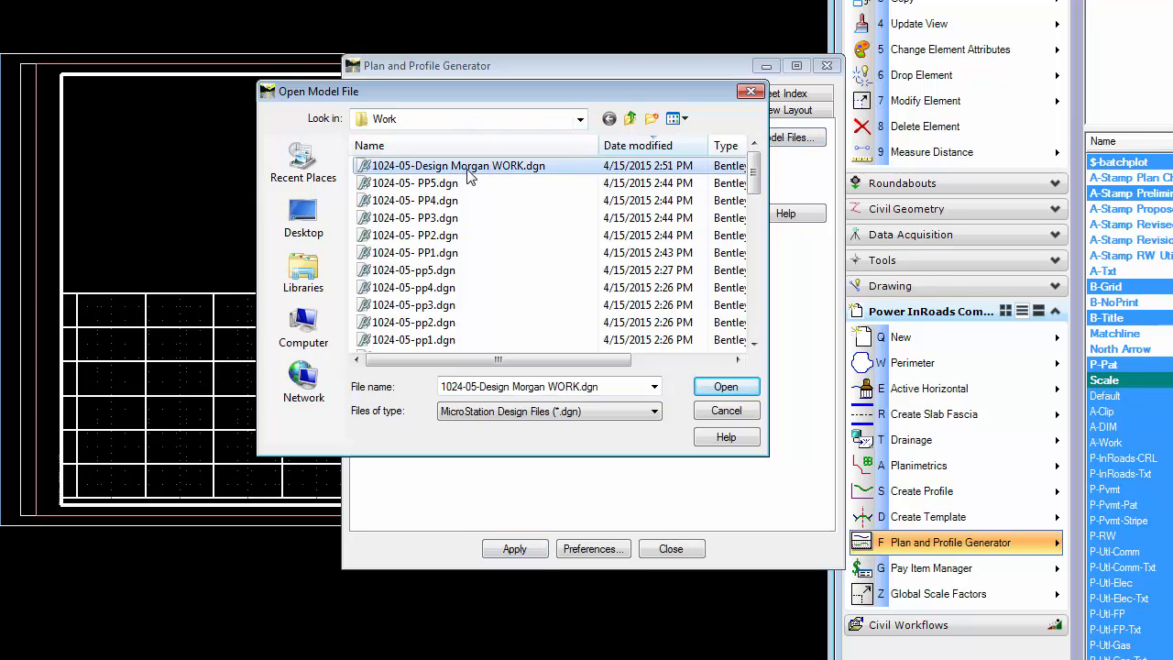
pyautogui.click(723, 387)
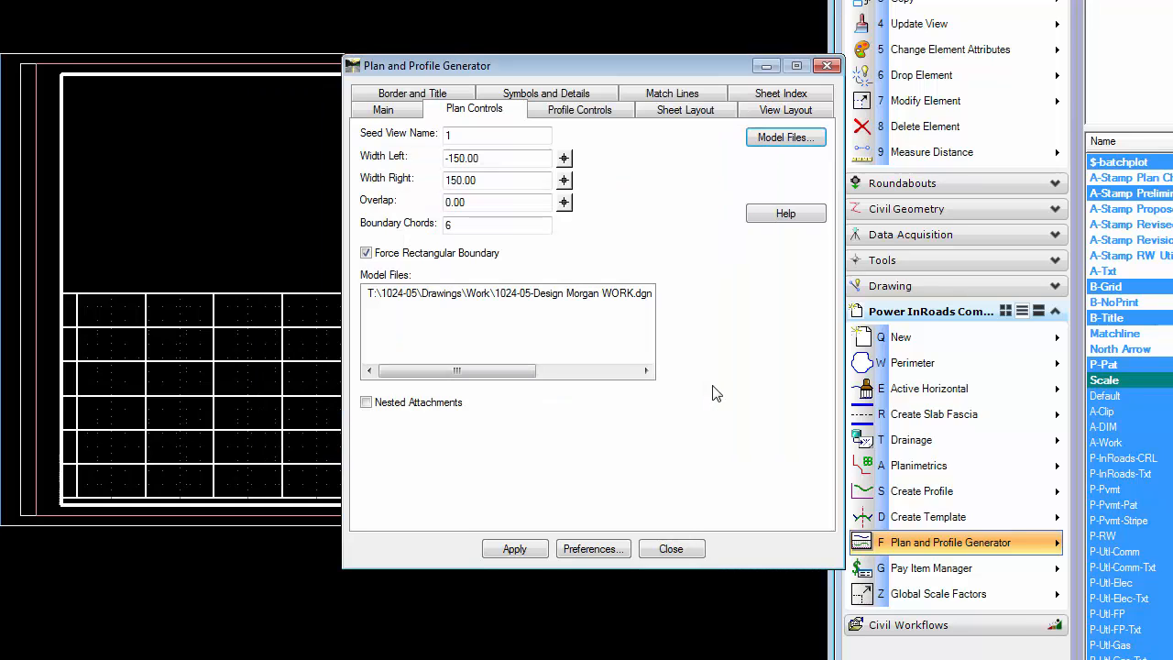
# Add 1024-05-06 Topo.dgn and 1024-05-Design Preliminary New Pave .dgn from the Drawings folder to the plan model files.
pyautogui.click(759, 142)
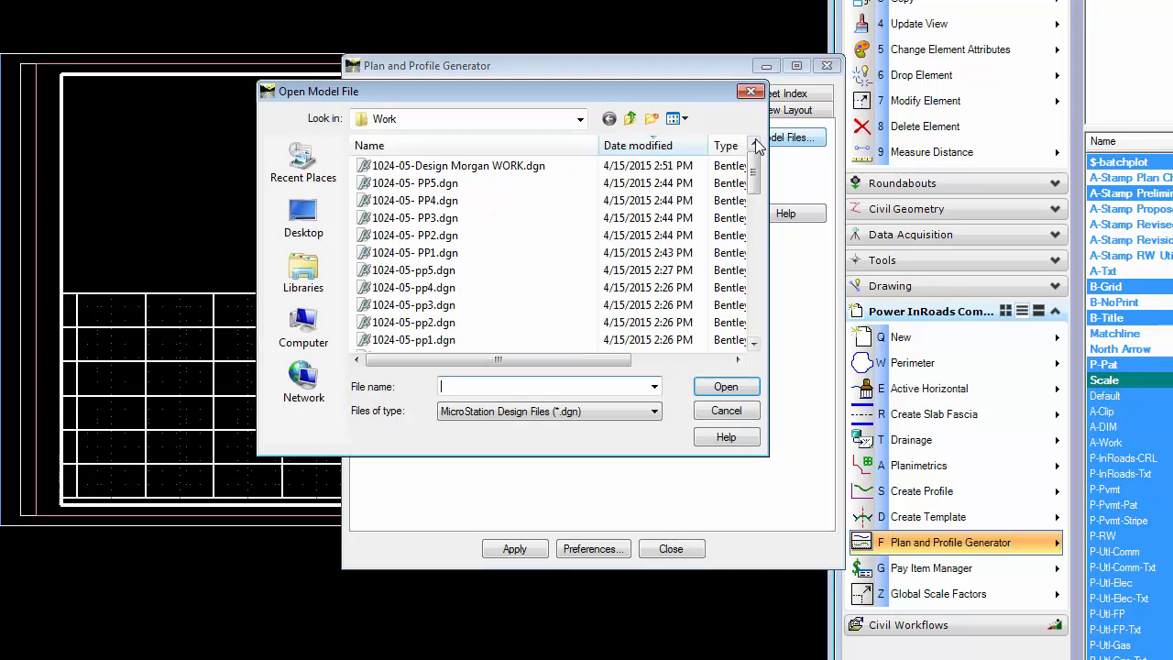
pyautogui.click(579, 120)
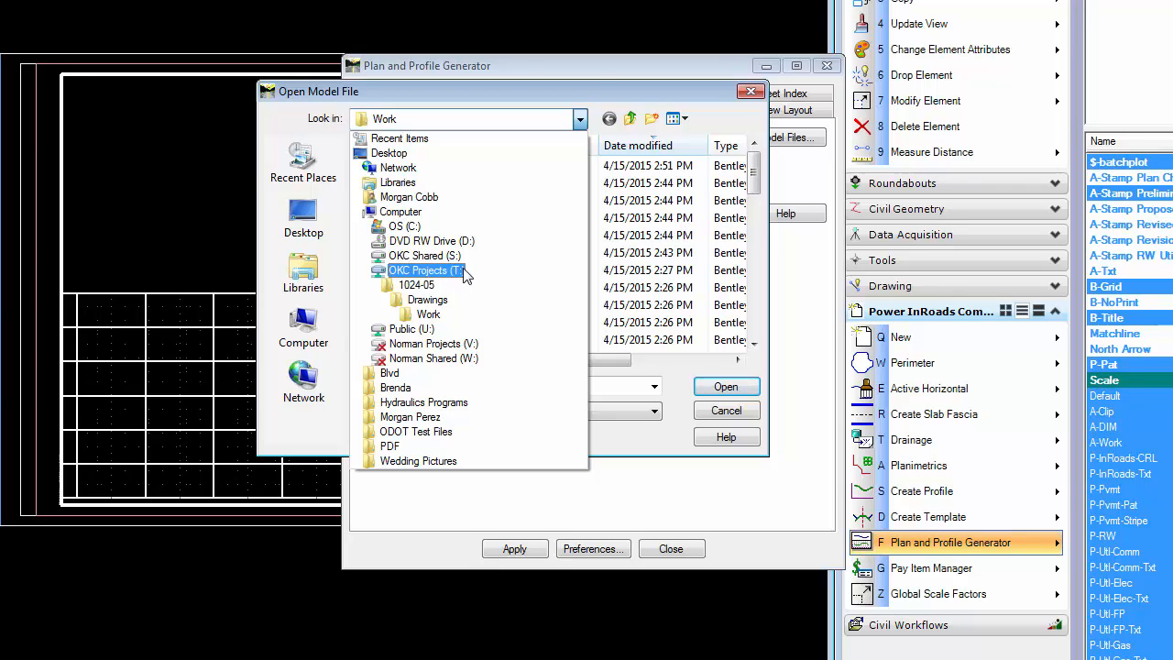
pyautogui.click(427, 300)
pyautogui.scroll(-3, 552, 302)
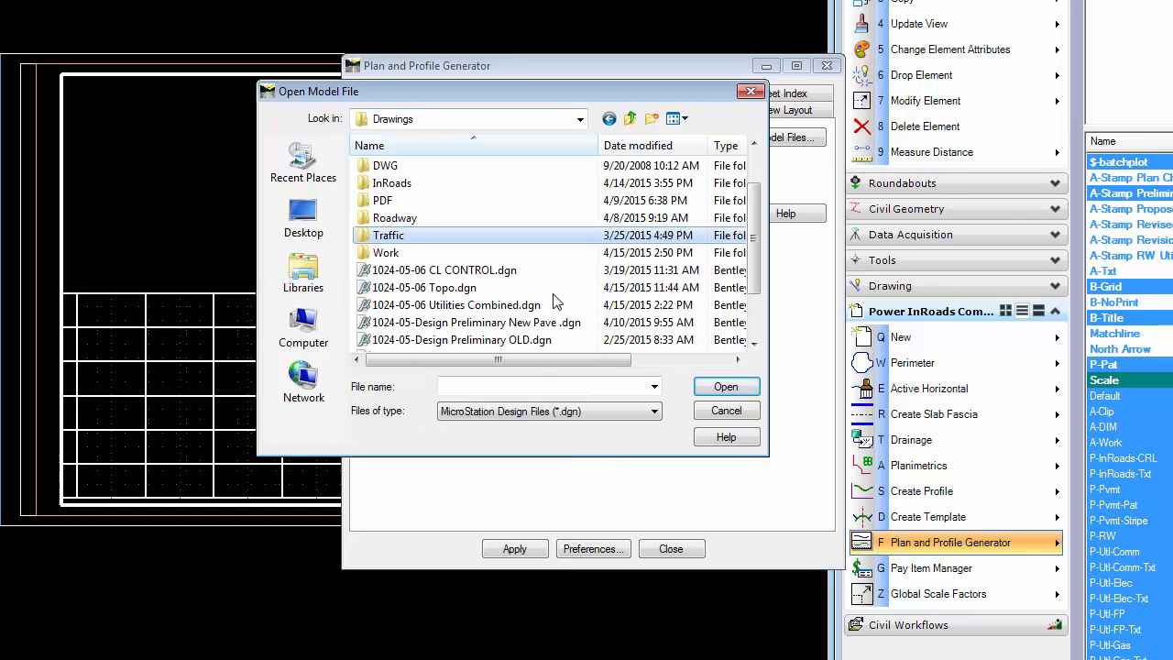
pyautogui.click(463, 218)
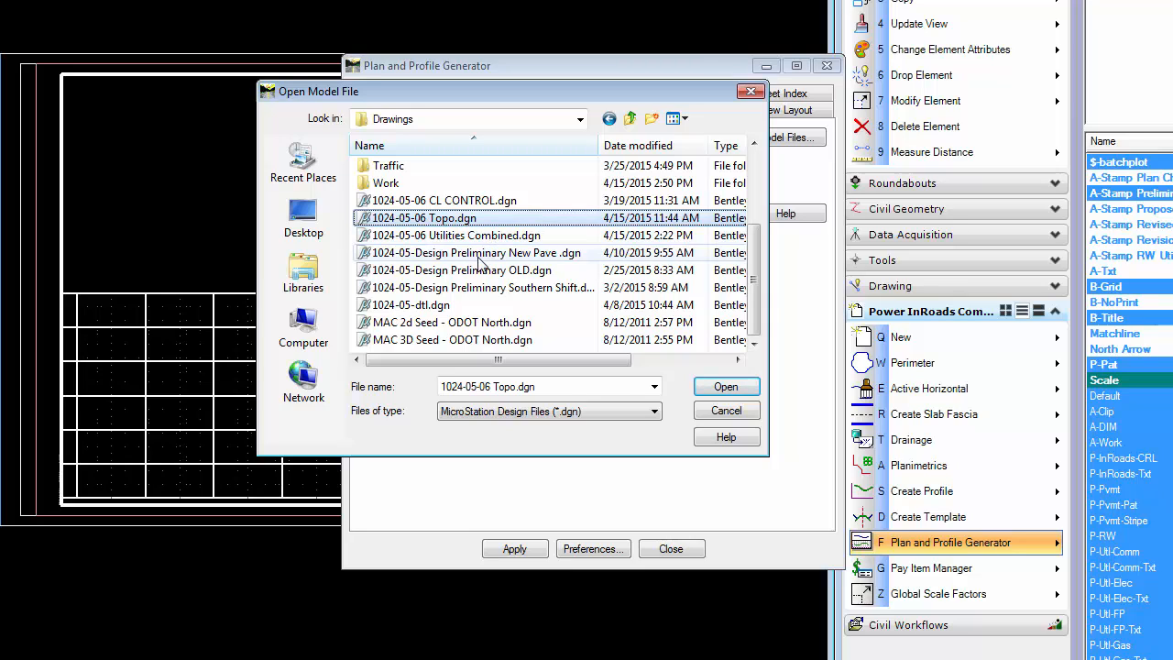
pyautogui.keyDown('shift'); pyautogui.click(478, 256); pyautogui.keyUp('shift')
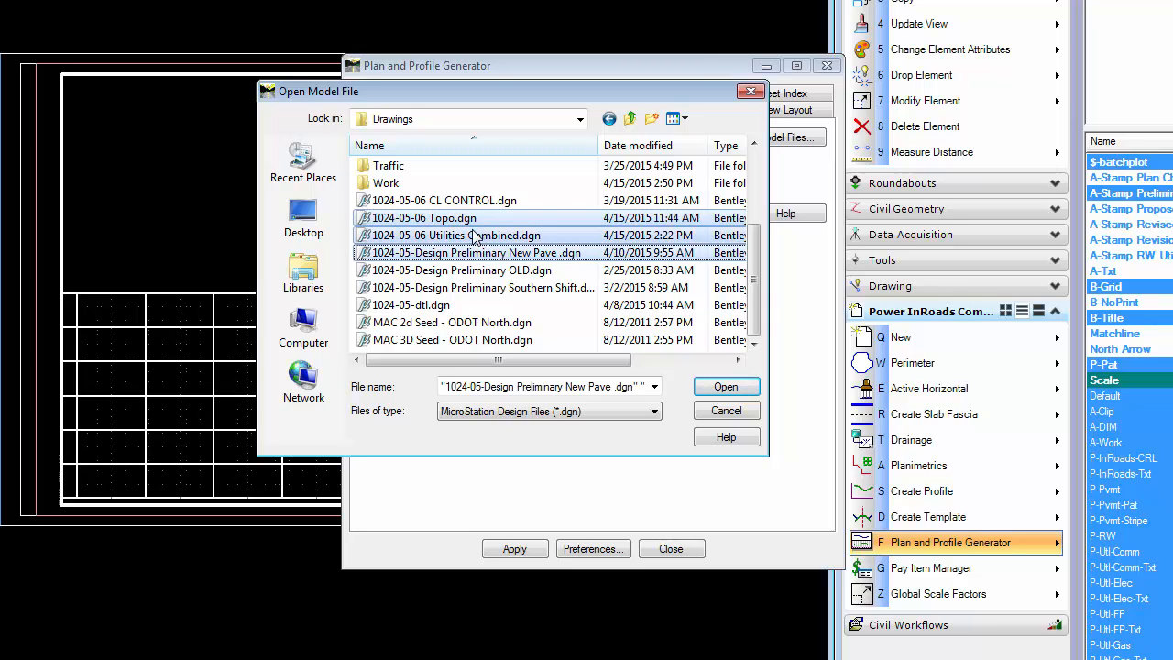
pyautogui.keyDown('ctrl'); pyautogui.click(473, 234); pyautogui.keyUp('ctrl')
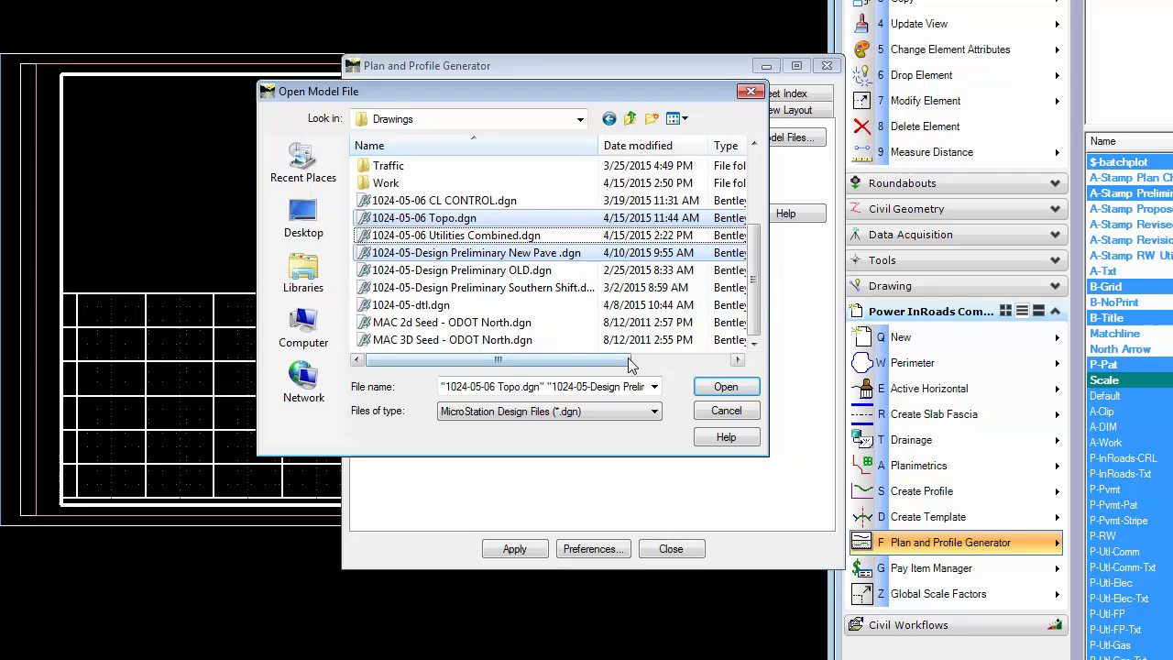
pyautogui.click(720, 388)
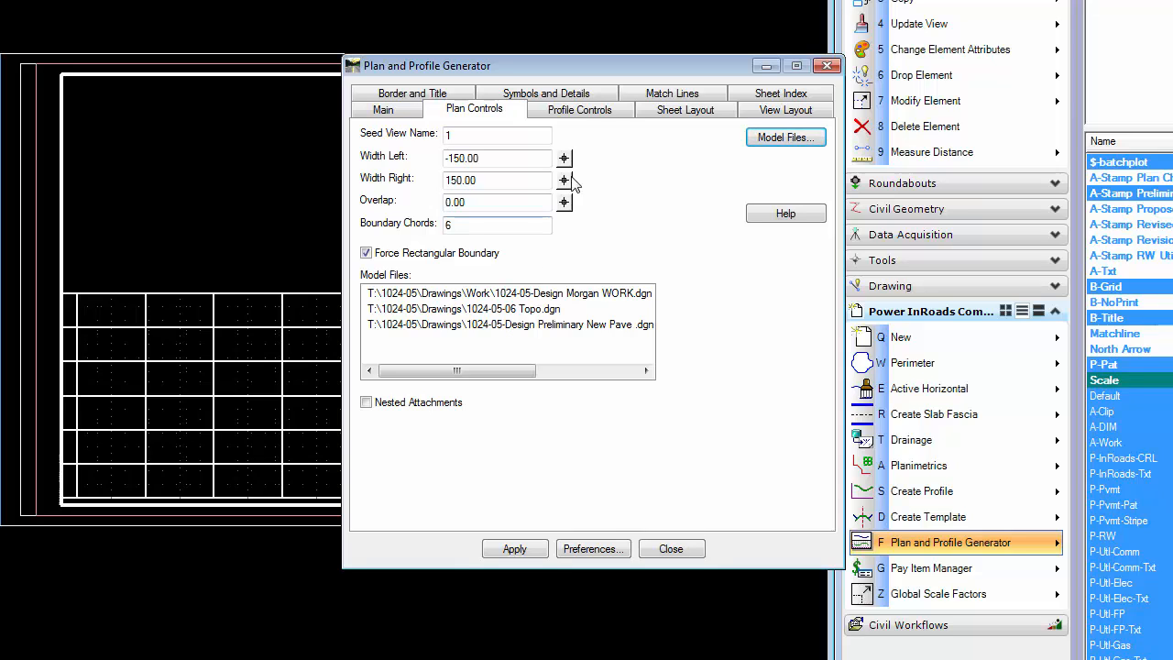
# Set the vertical alignment in the profile controls to PNP Profile.
pyautogui.click(612, 115)
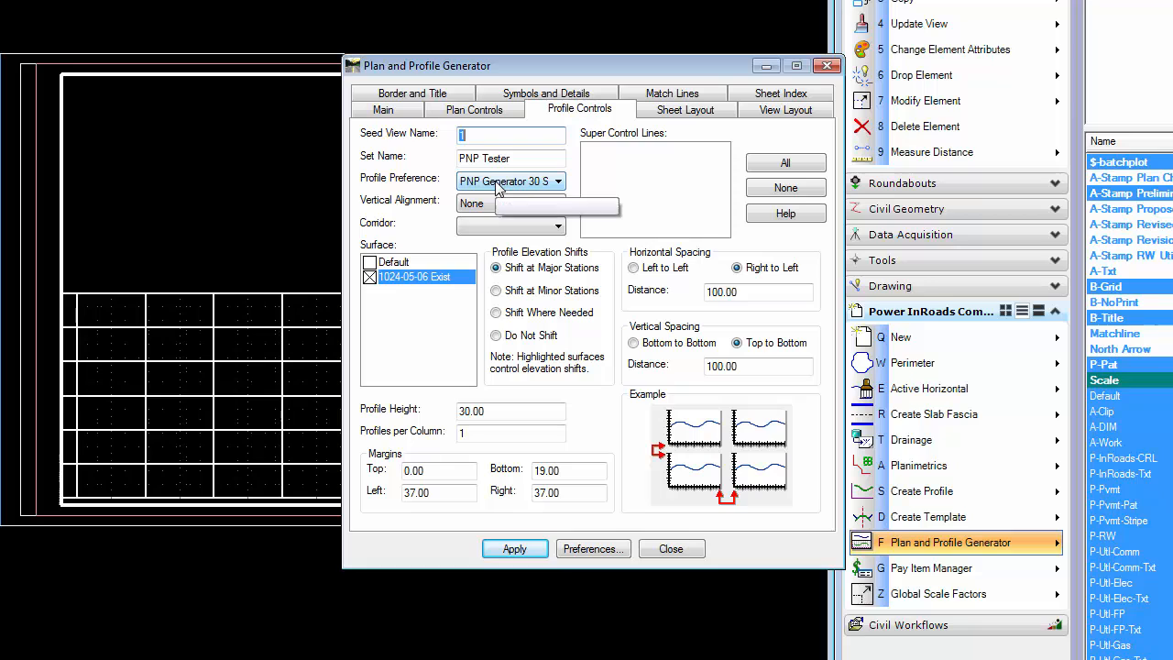
pyautogui.click(478, 202)
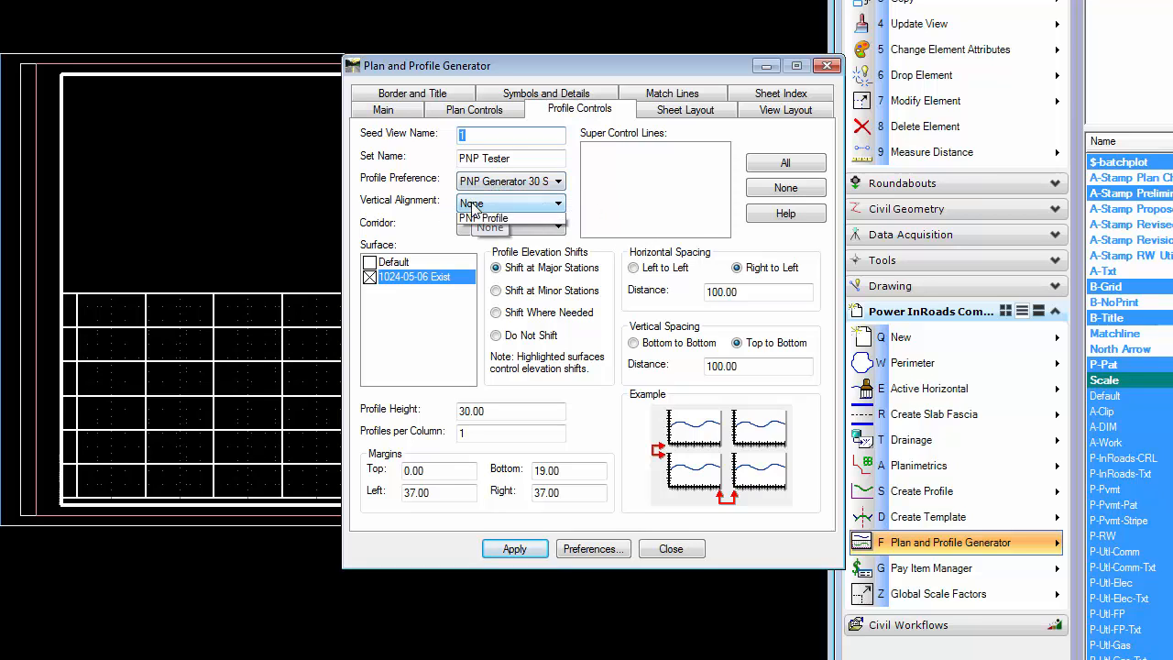
pyautogui.click(484, 234)
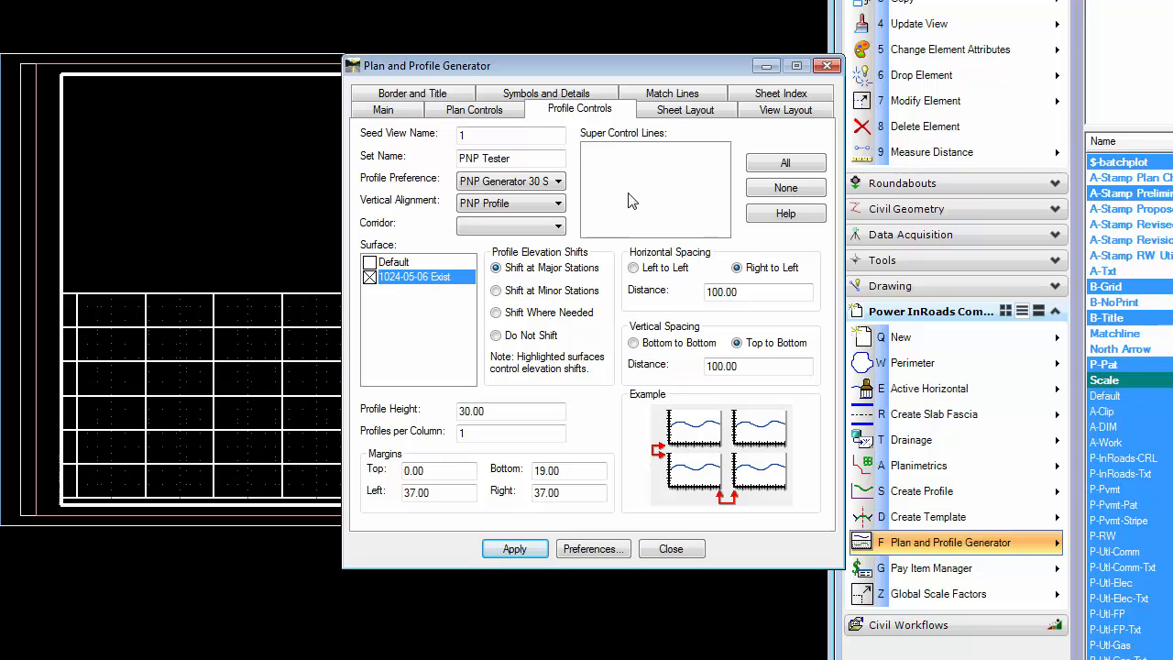
# Set the sheet number to 1 and set the host file to 1024-05-pp in the Work folder.
pyautogui.click(668, 110)
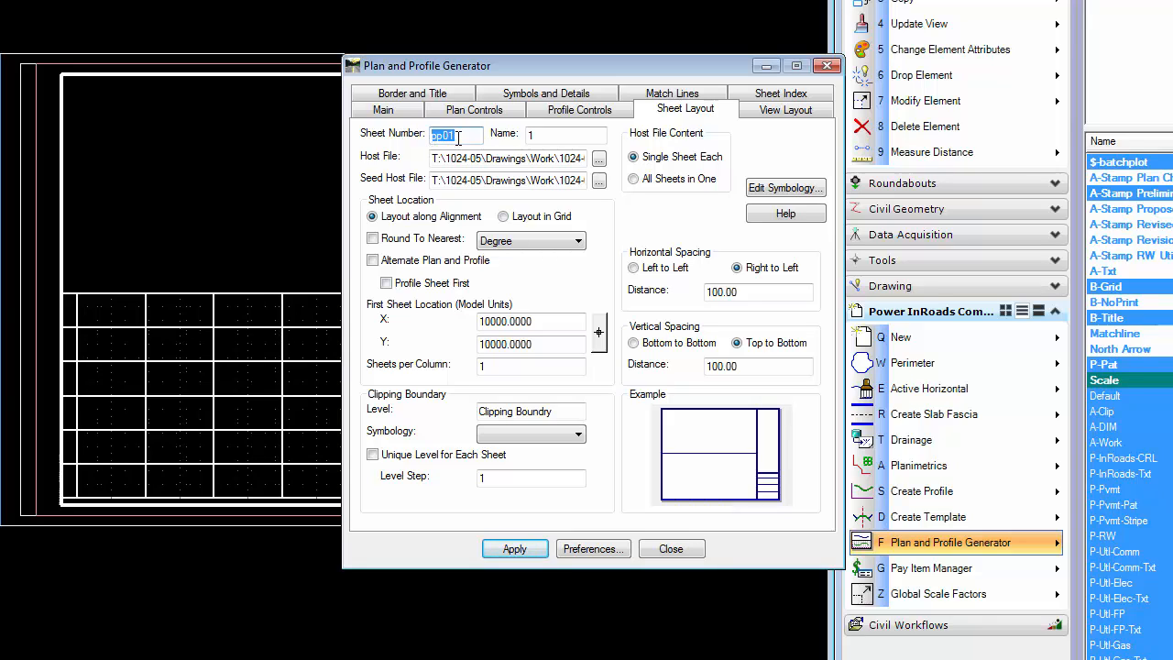
pyautogui.write('1')
pyautogui.click(598, 159)
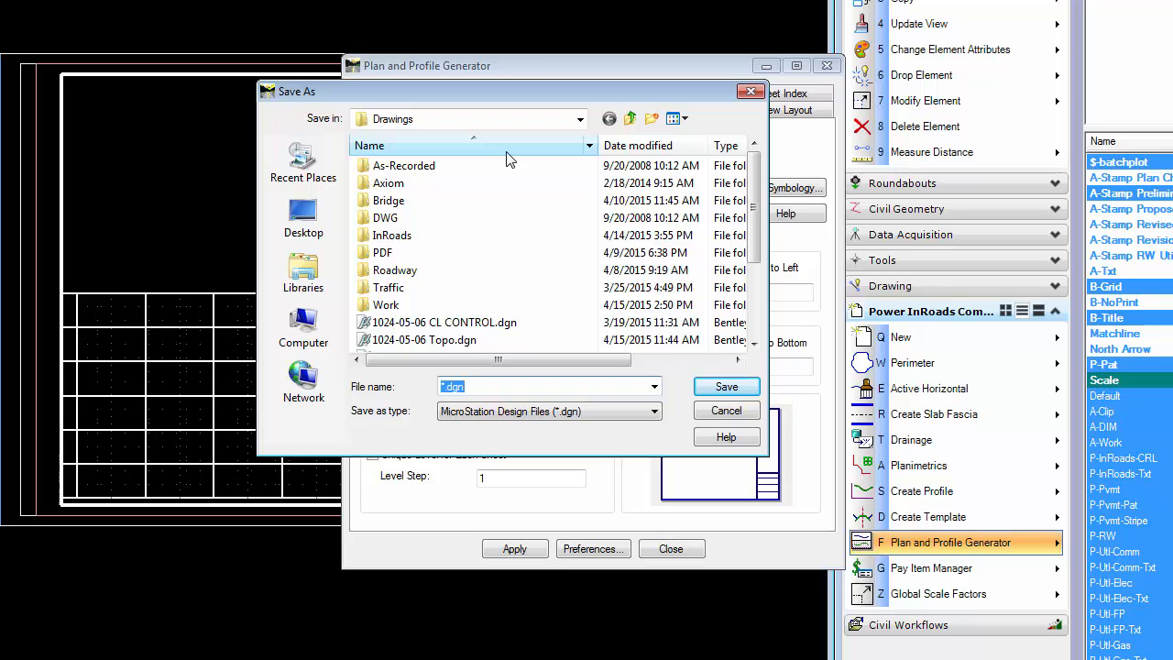
pyautogui.click(579, 119)
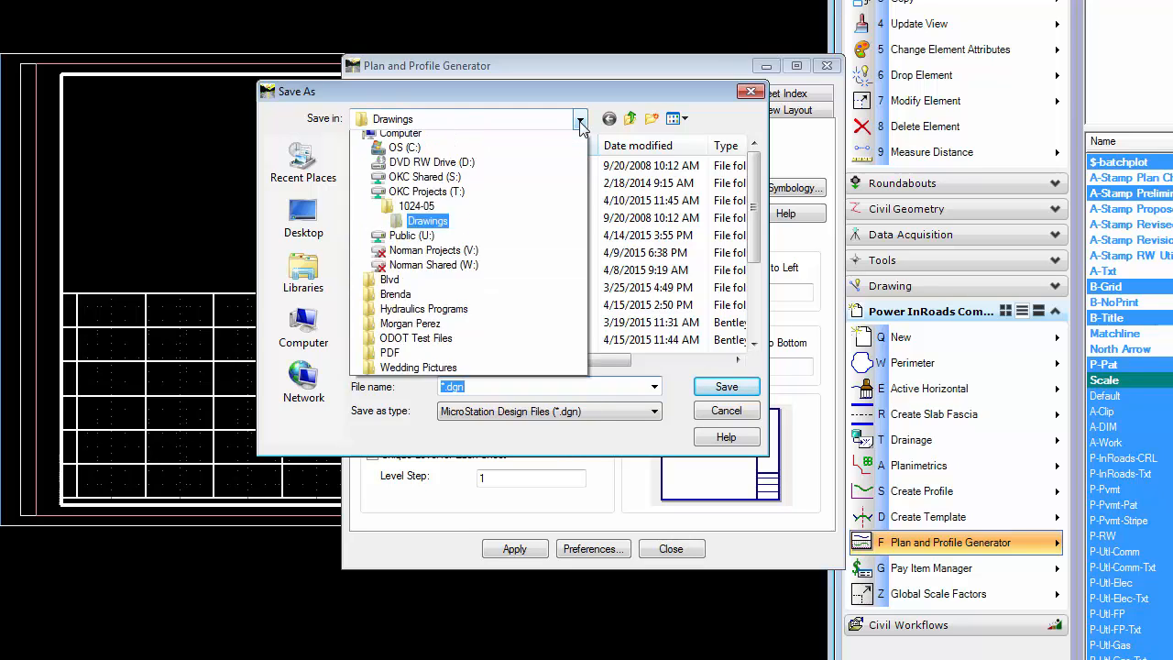
pyautogui.click(427, 299)
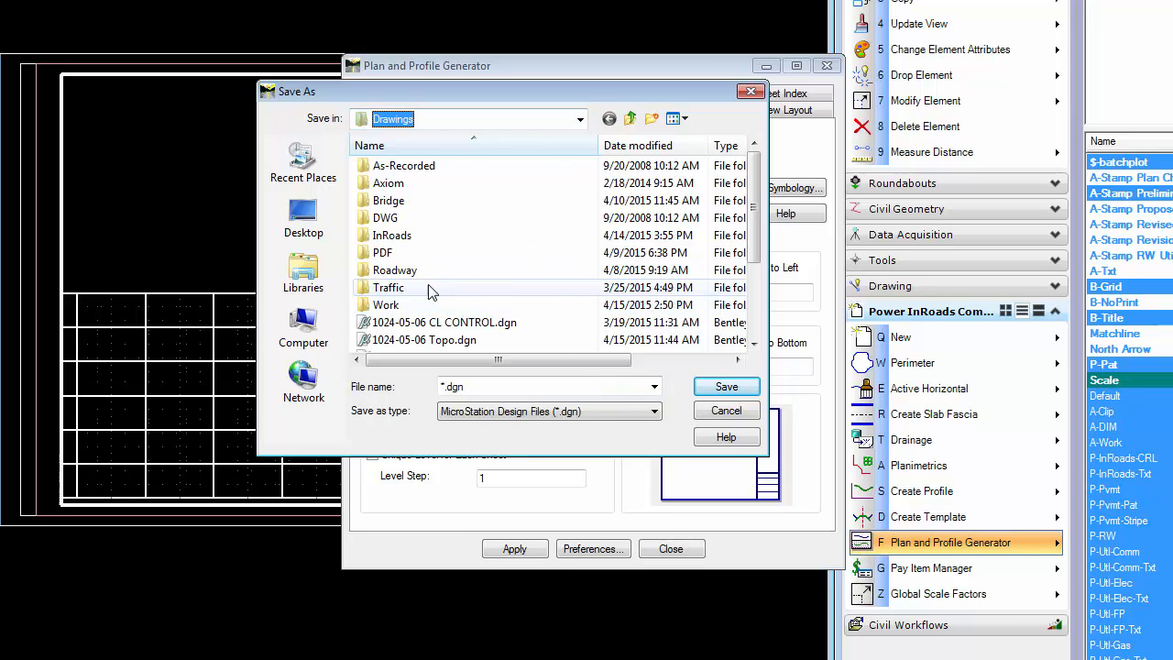
pyautogui.doubleClick(414, 306)
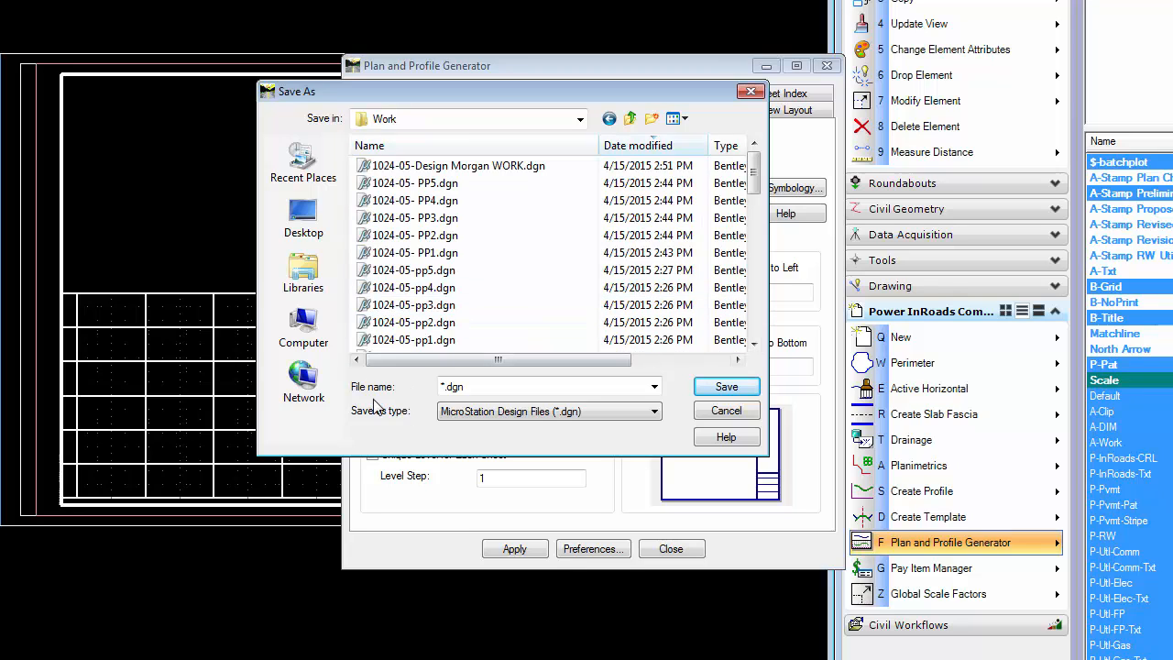
pyautogui.doubleClick(472, 387)
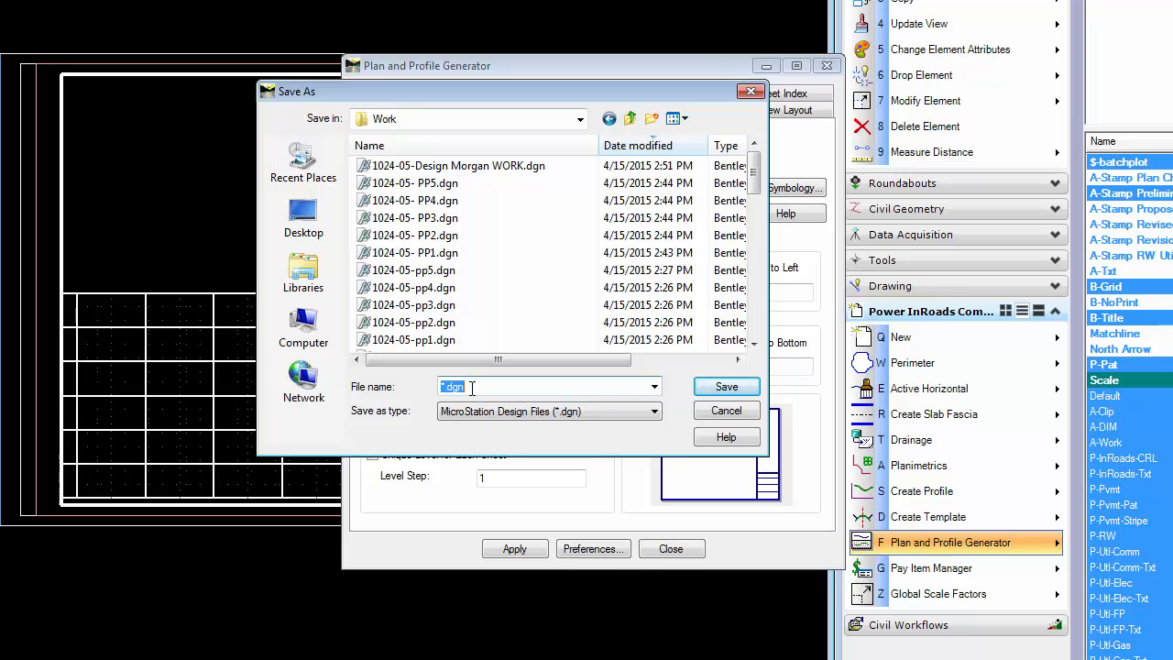
pyautogui.write('102')
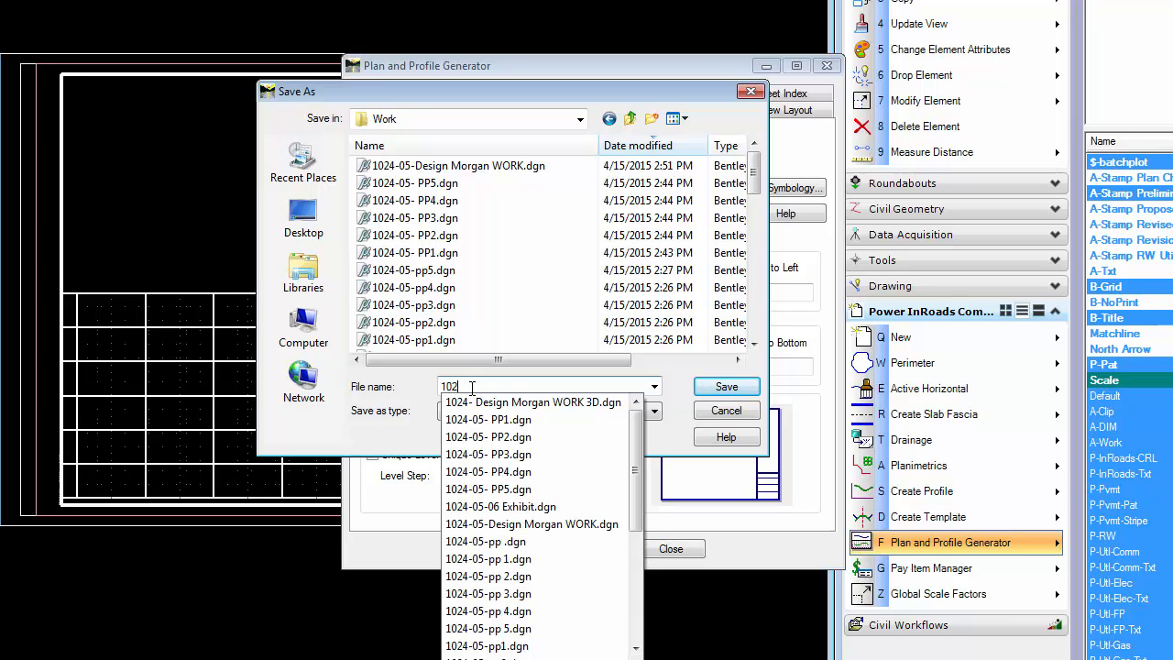
pyautogui.write('4-05')
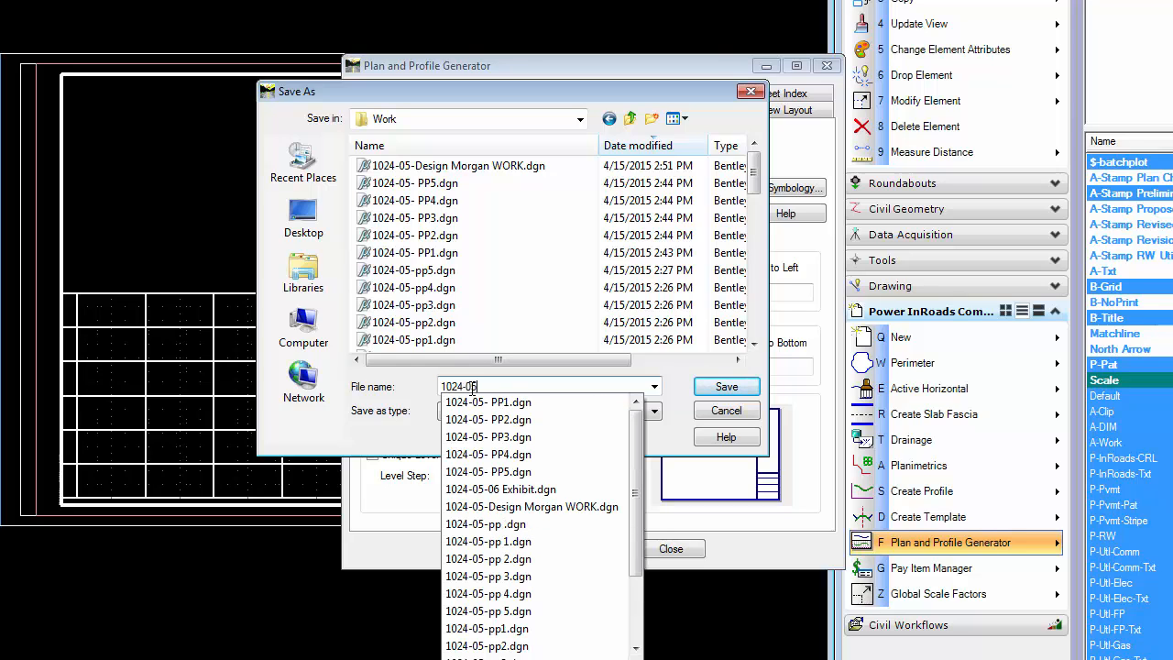
pyautogui.write('-pp')
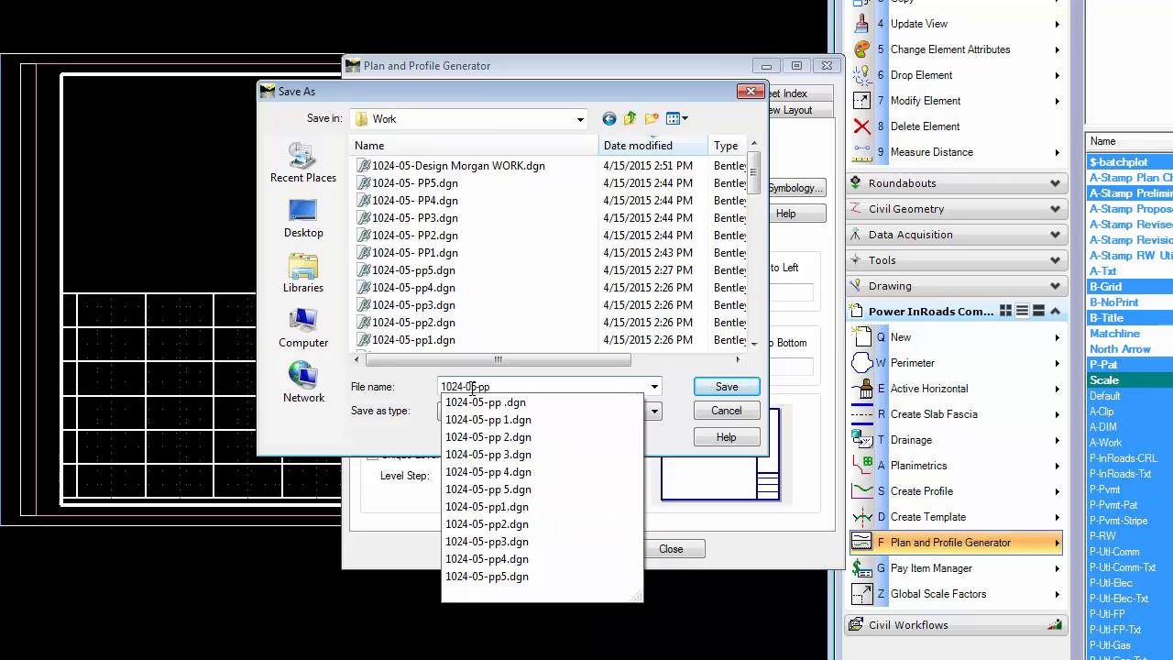
pyautogui.click(678, 382)
pyautogui.click(724, 388)
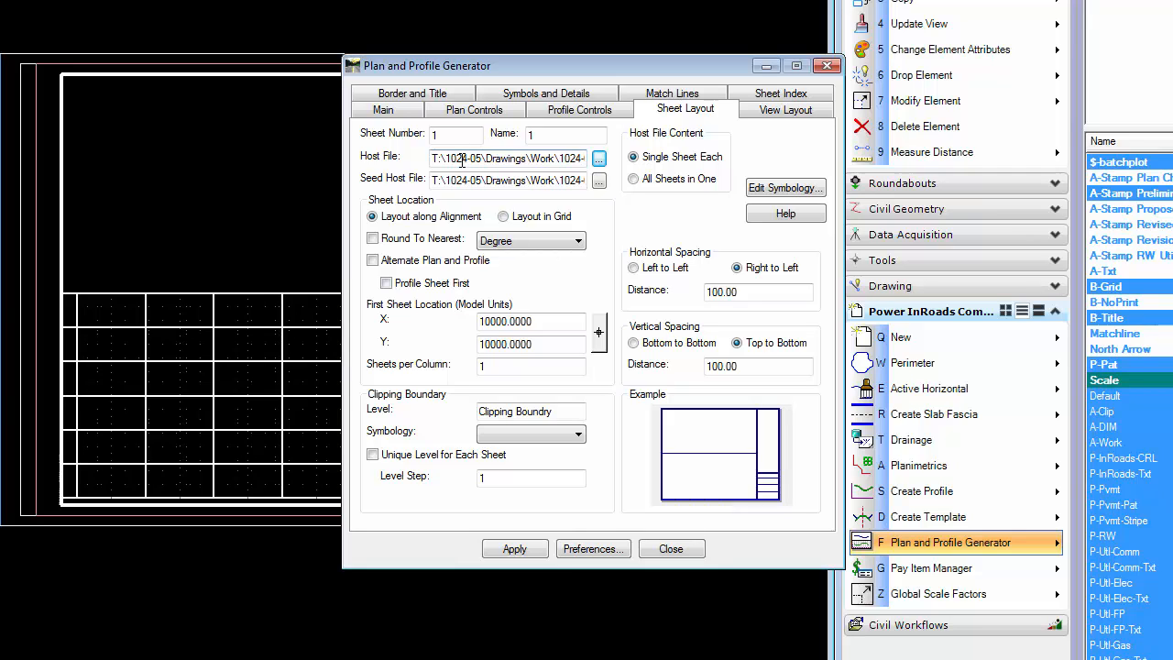
pyautogui.click(462, 160)
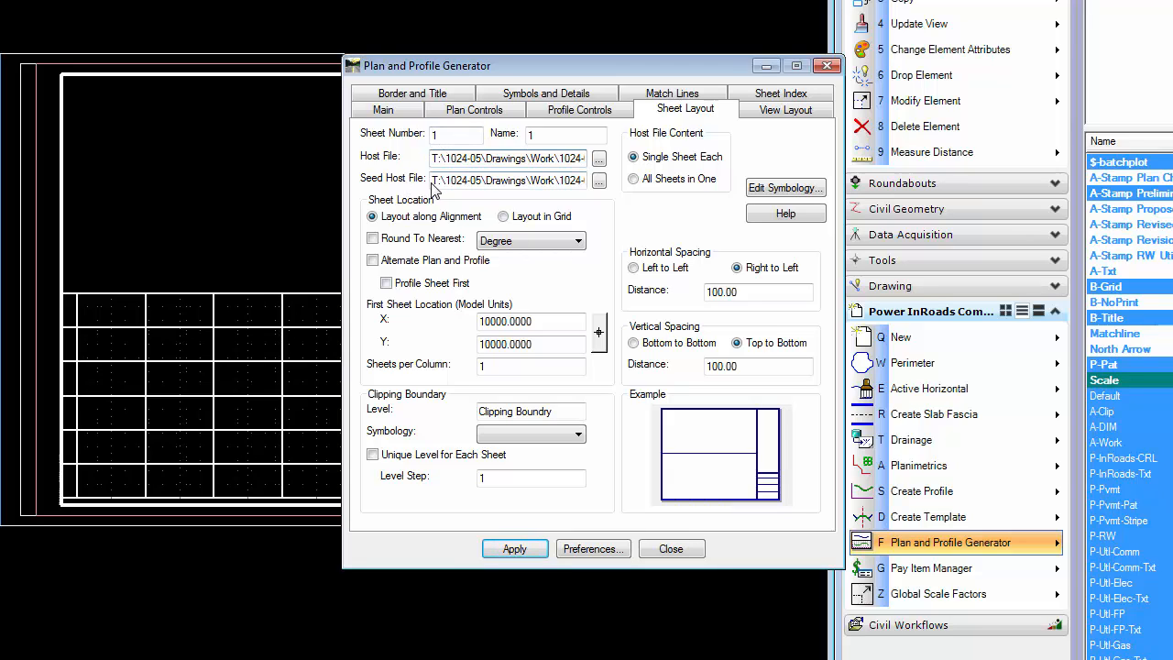
# Set the seed host file to 1024-05 MAC 2d Seed - North.dgn from the Work folder.
pyautogui.click(600, 182)
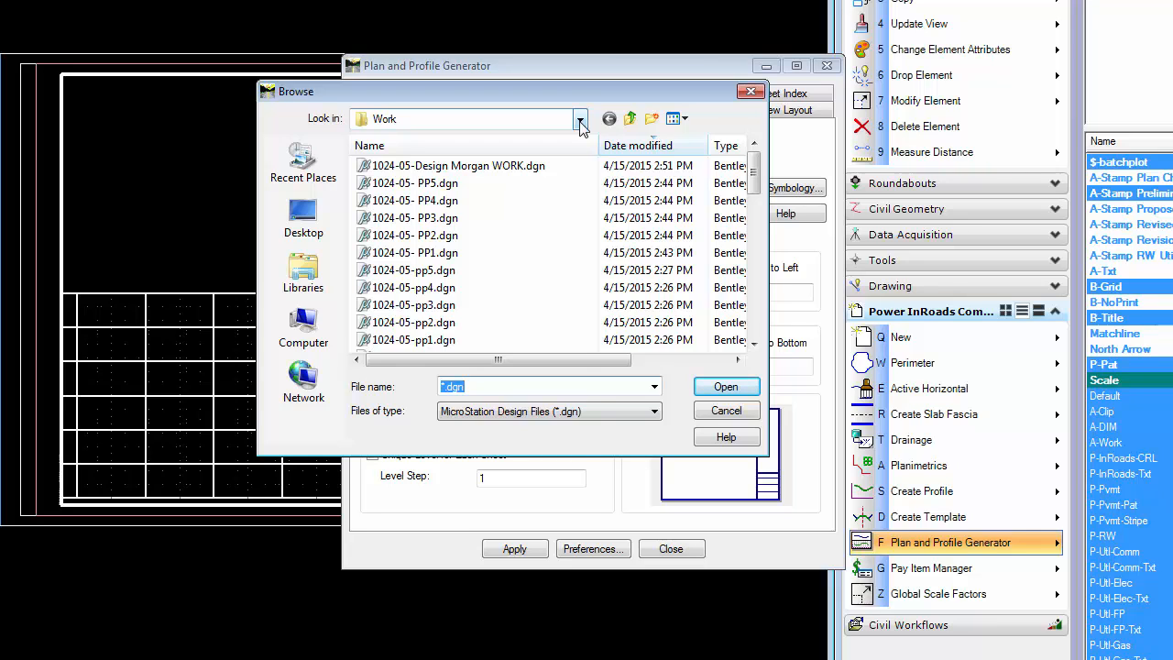
pyautogui.click(579, 122)
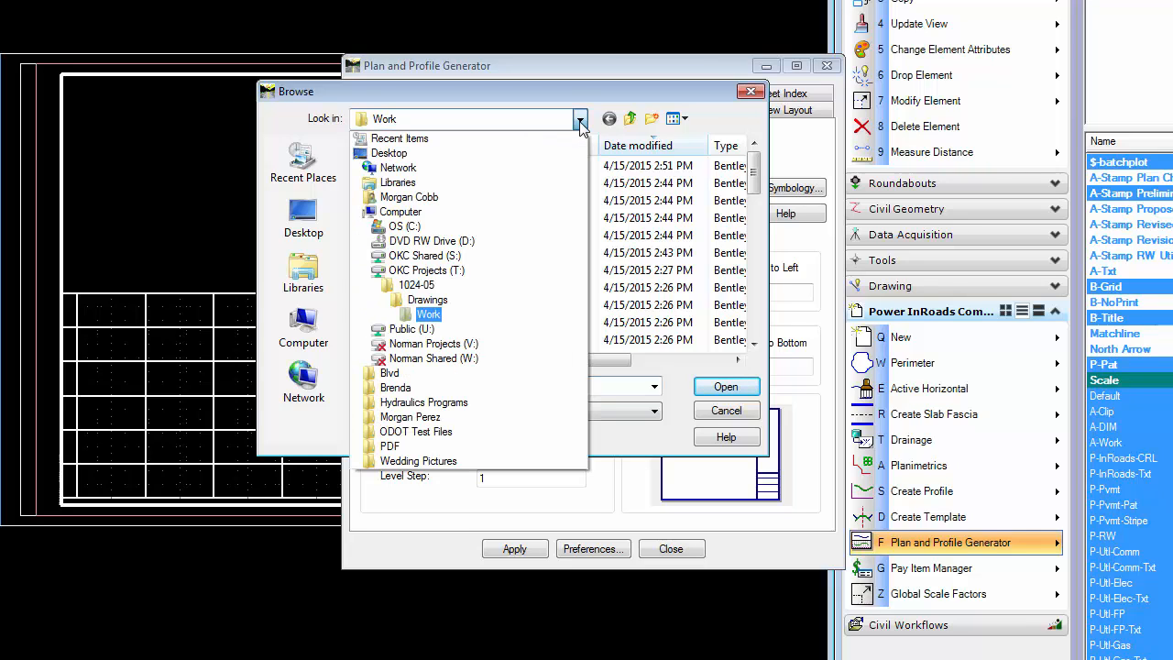
pyautogui.click(518, 302)
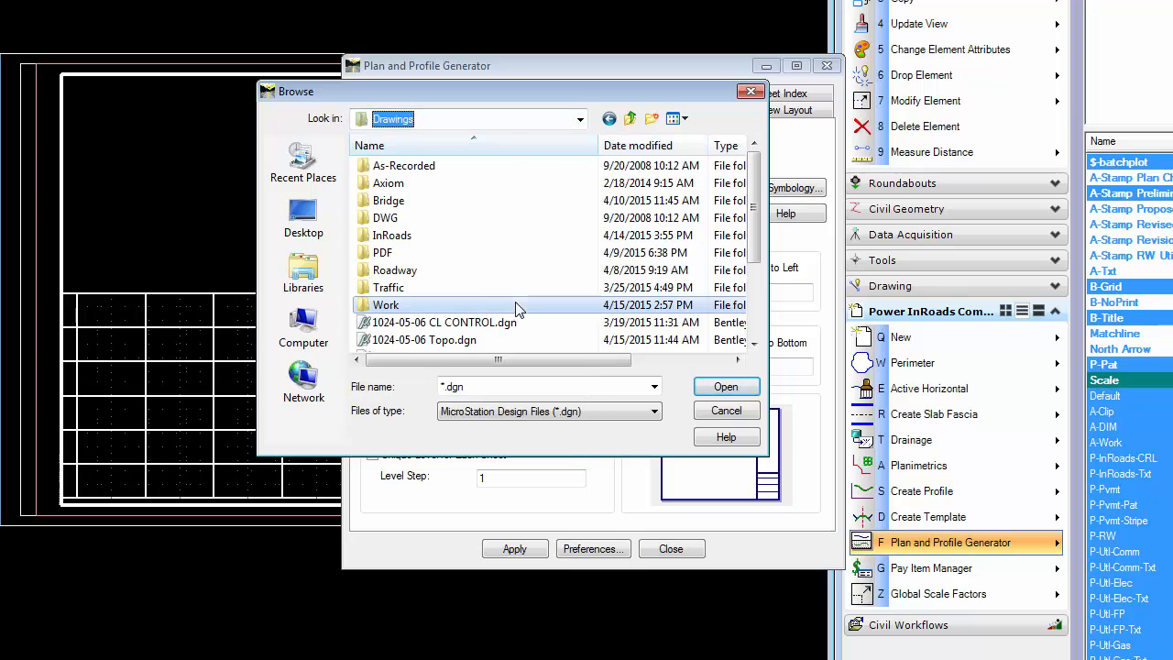
pyautogui.doubleClick(468, 307)
pyautogui.click(562, 287)
pyautogui.scroll(-2, 563, 287)
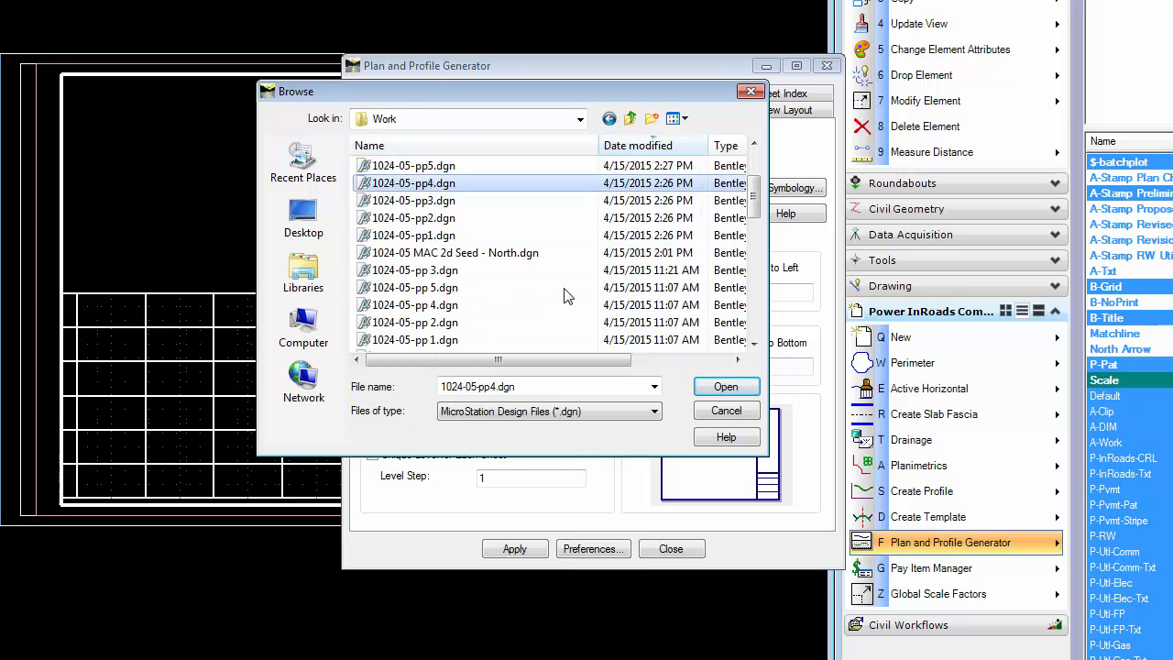
pyautogui.click(493, 253)
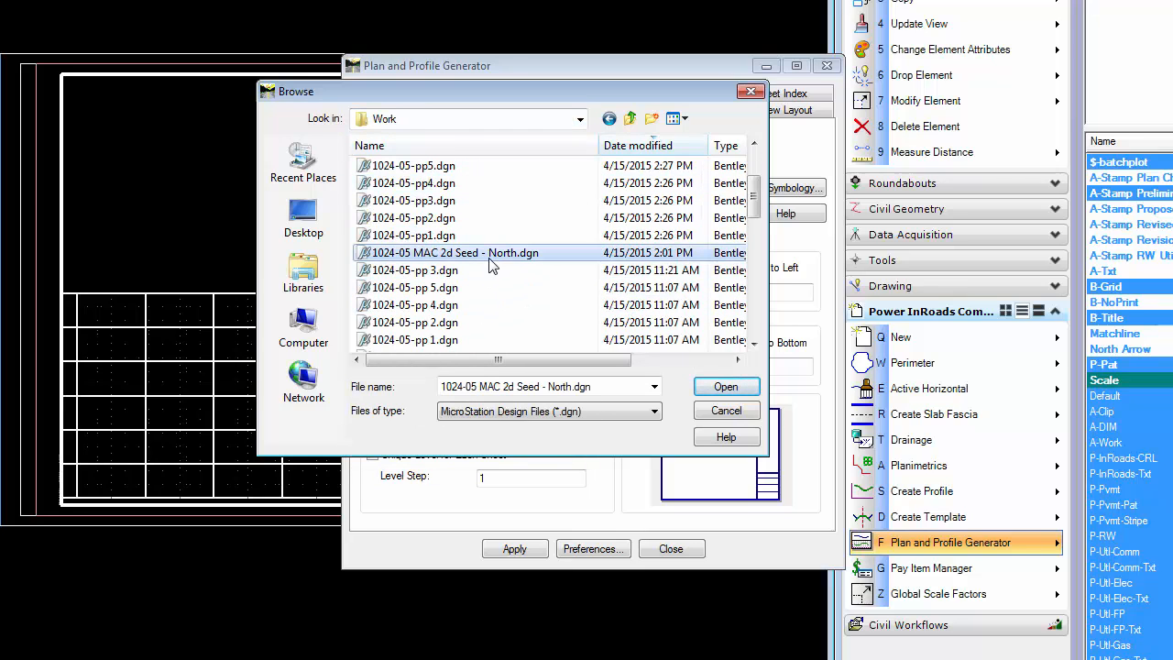
pyautogui.click(723, 387)
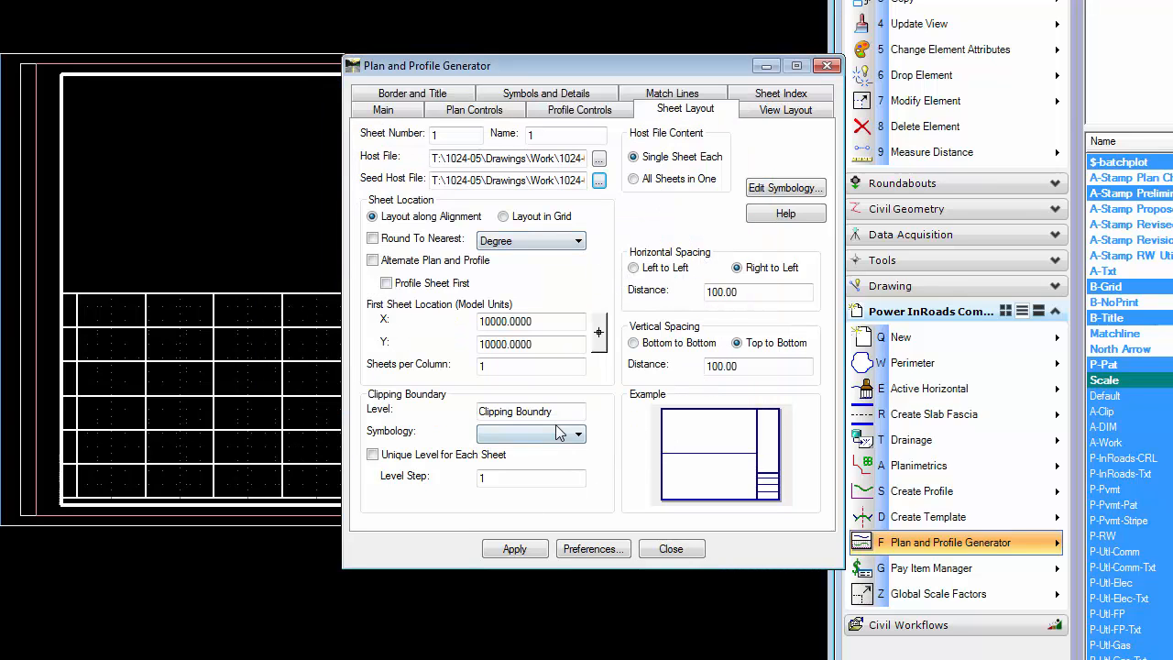
# Review the view layout, sheet index, match line, and symbols and details settings.
pyautogui.click(788, 111)
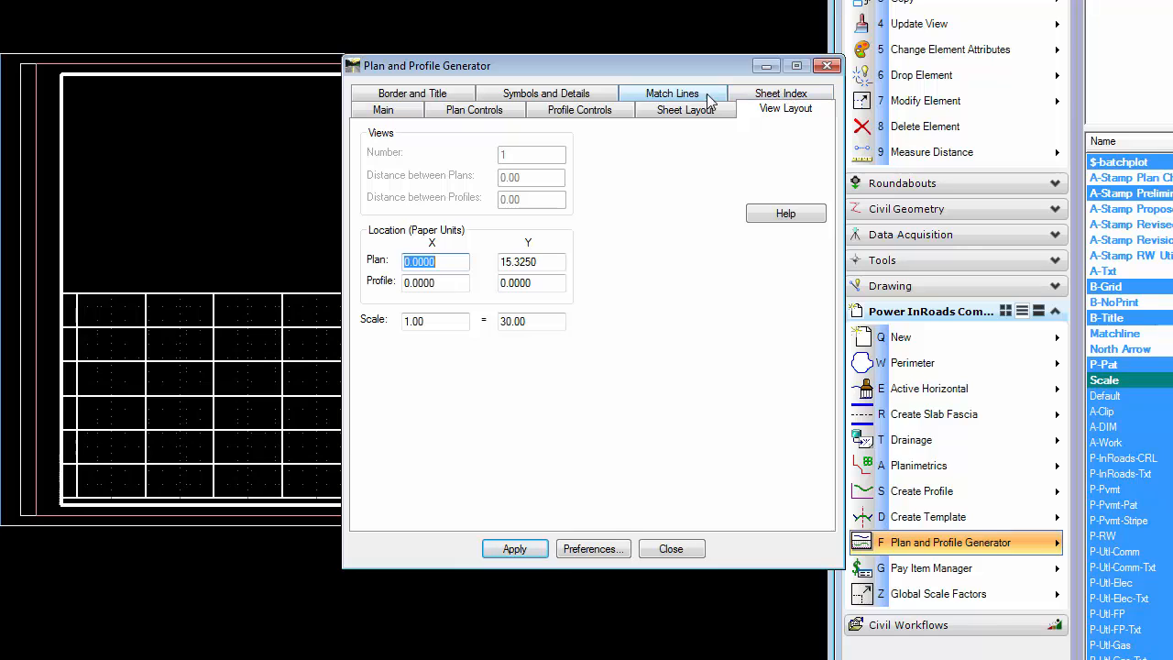
pyautogui.click(766, 99)
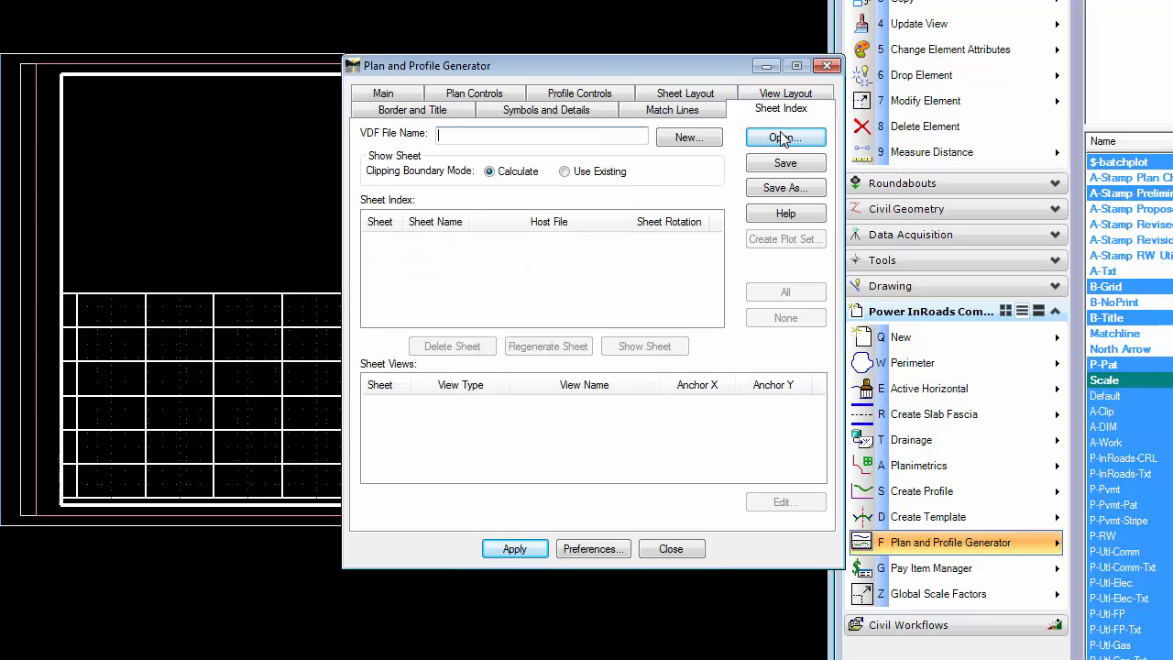
pyautogui.click(682, 116)
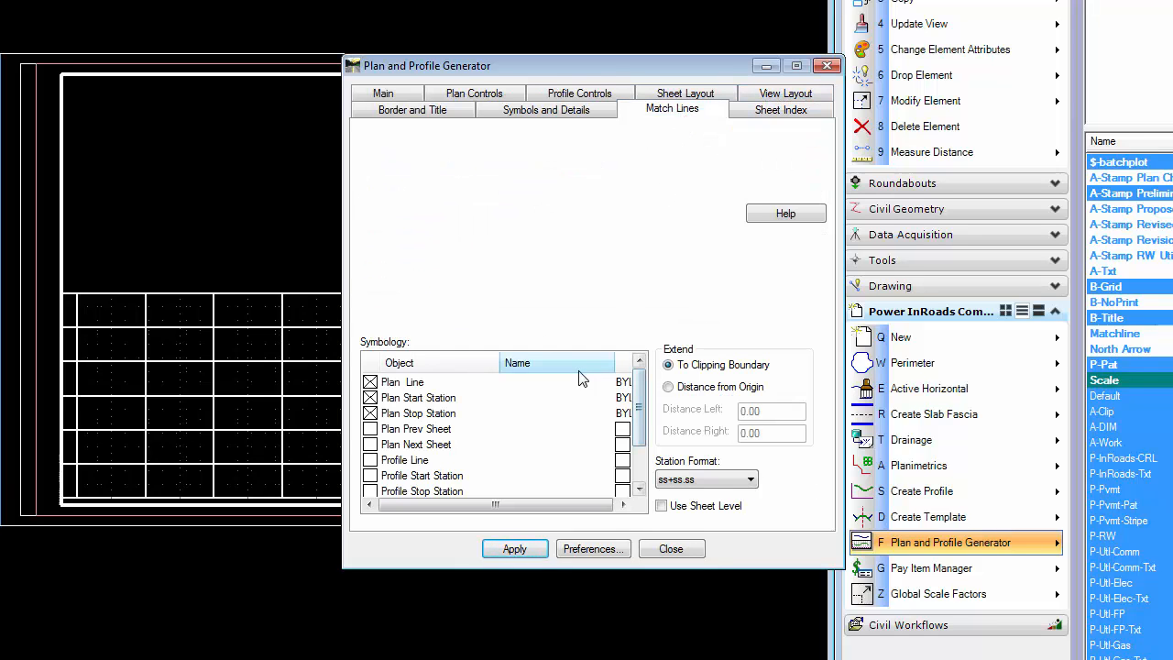
pyautogui.click(568, 112)
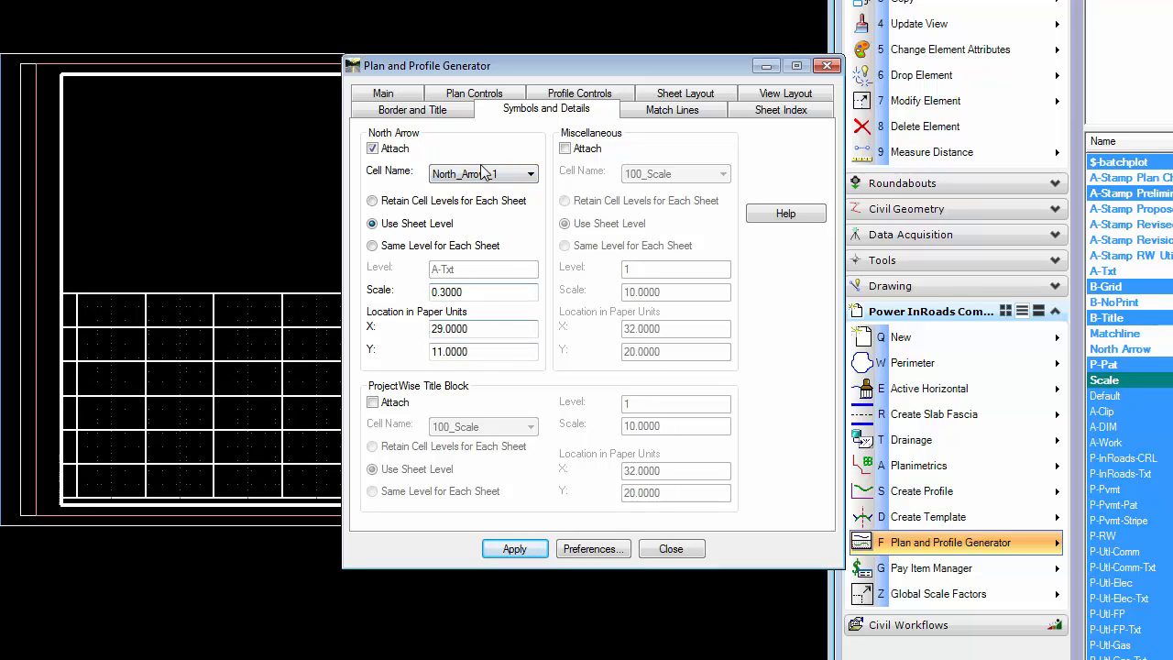
# Set the border reference file to 1024-05- pp Border.dgn from the Prelim PnP's folder inside Roadway.
pyautogui.click(463, 113)
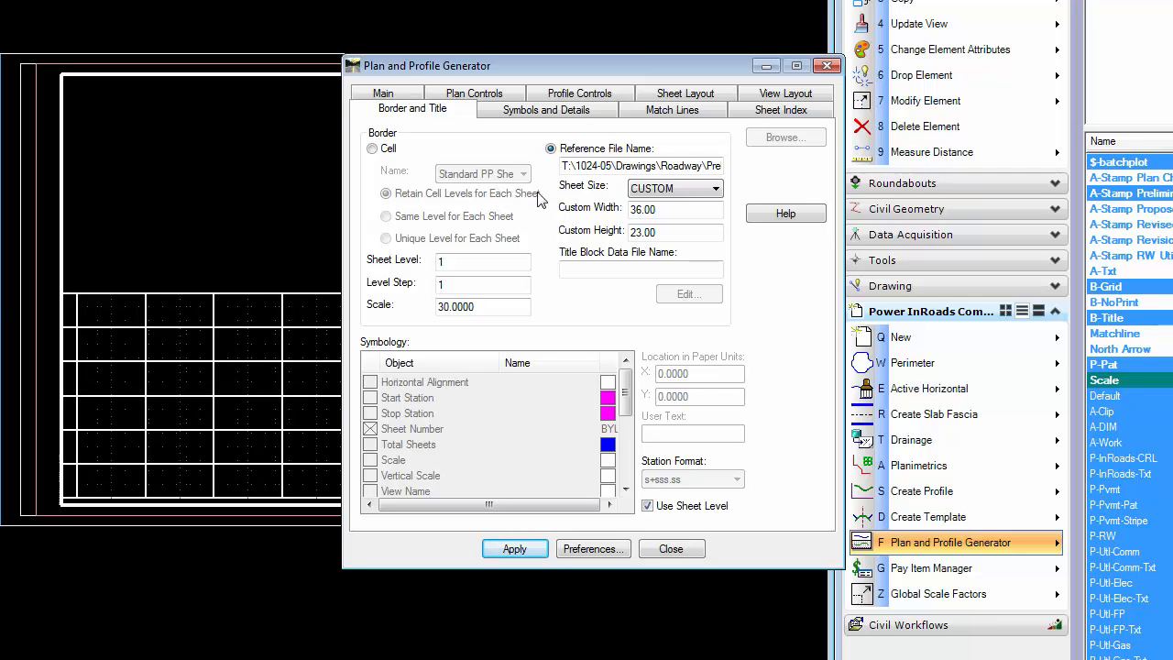
pyautogui.click(595, 167)
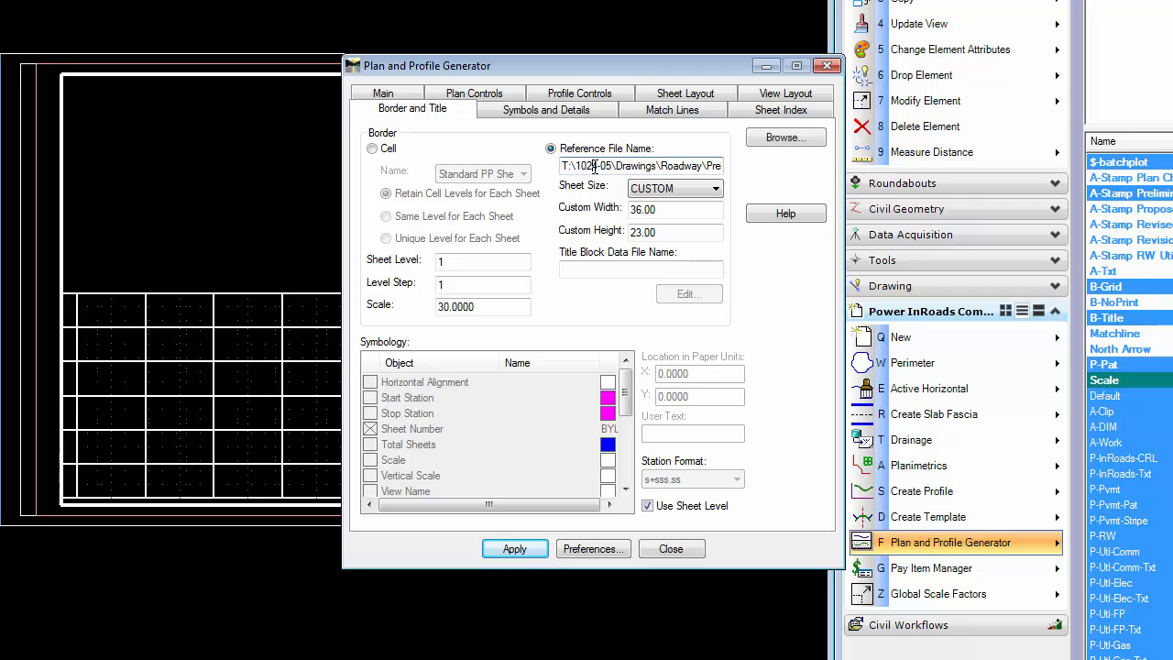
pyautogui.click(779, 145)
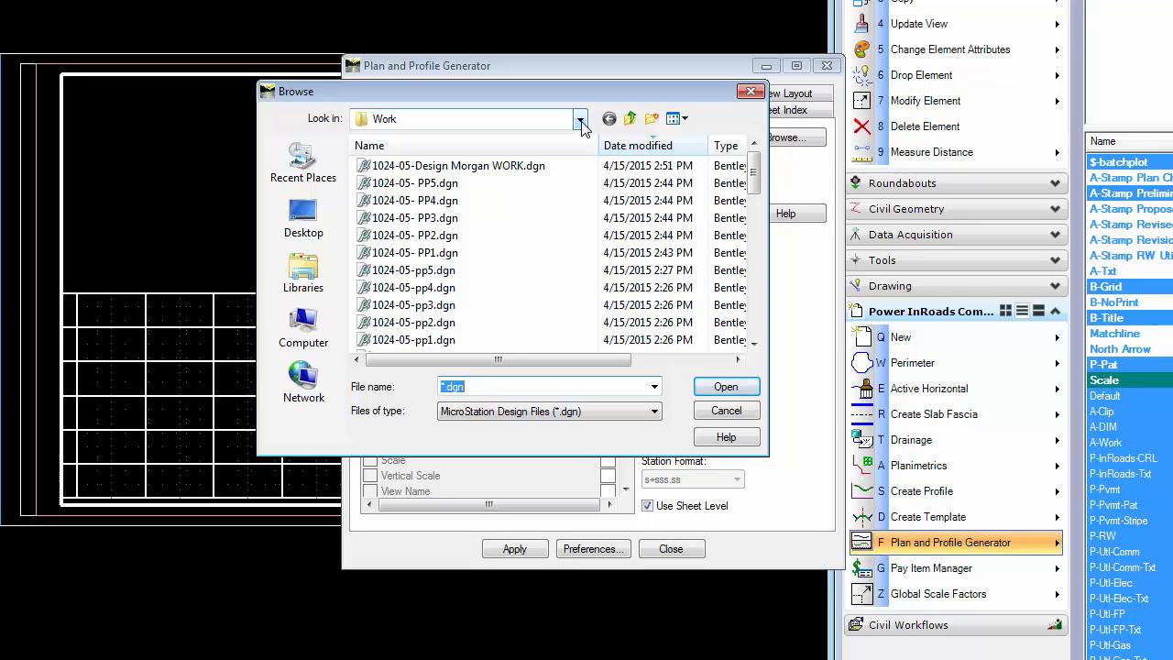
pyautogui.click(581, 122)
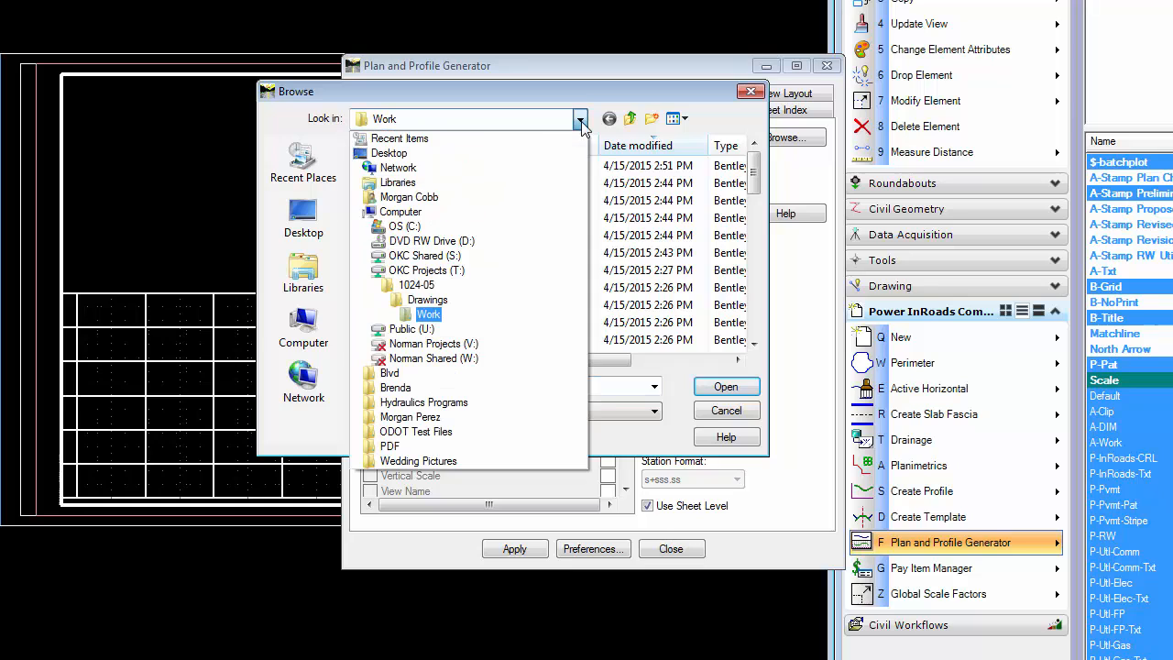
pyautogui.click(527, 315)
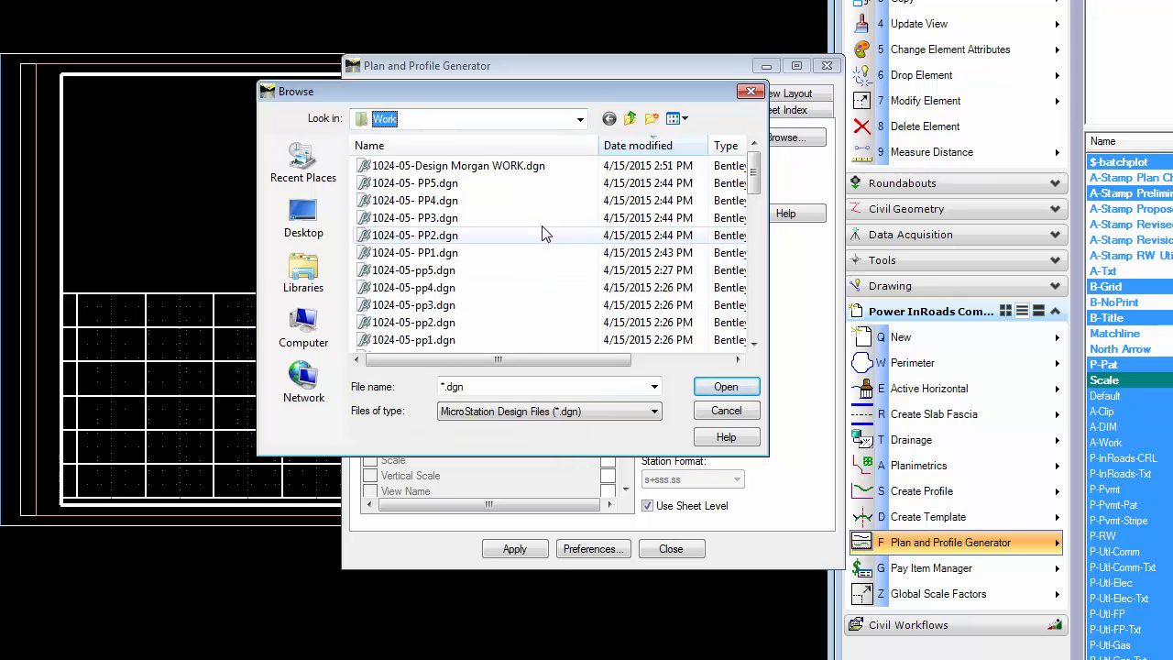
pyautogui.click(630, 118)
pyautogui.doubleClick(408, 270)
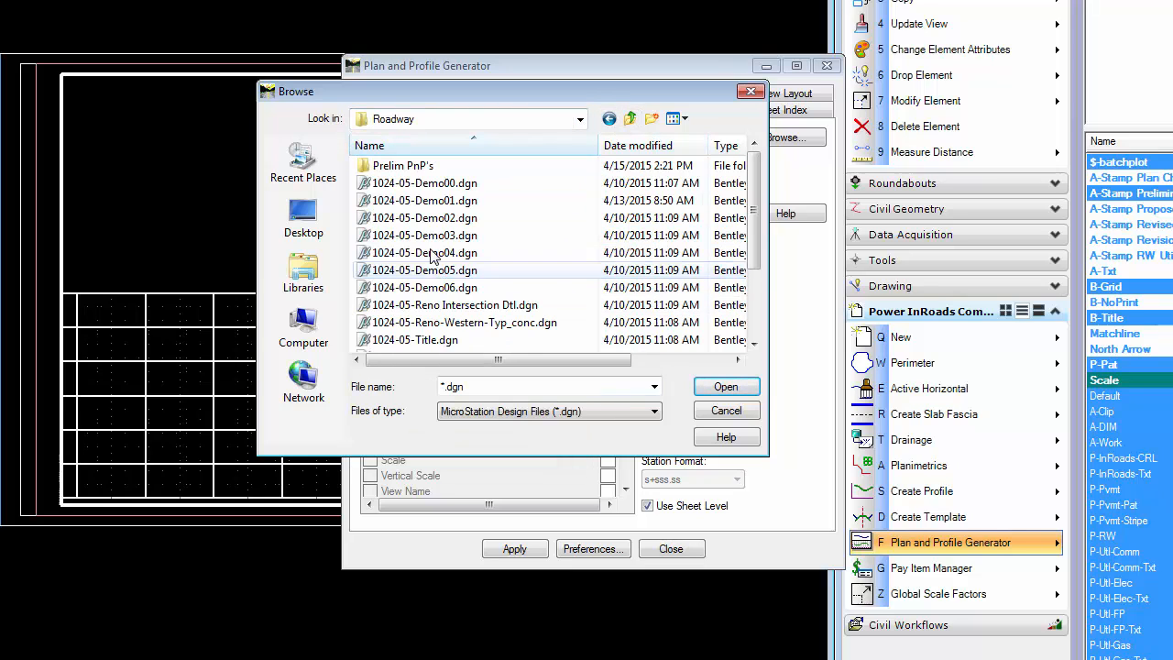
pyautogui.doubleClick(417, 167)
pyautogui.click(470, 170)
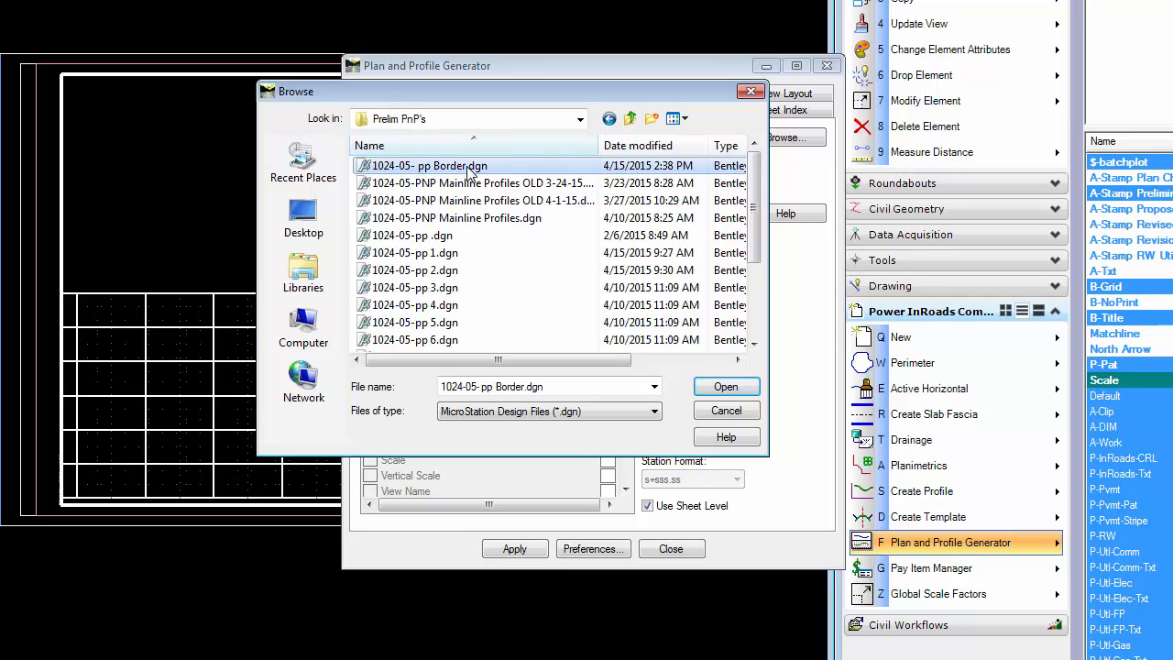
pyautogui.doubleClick(468, 168)
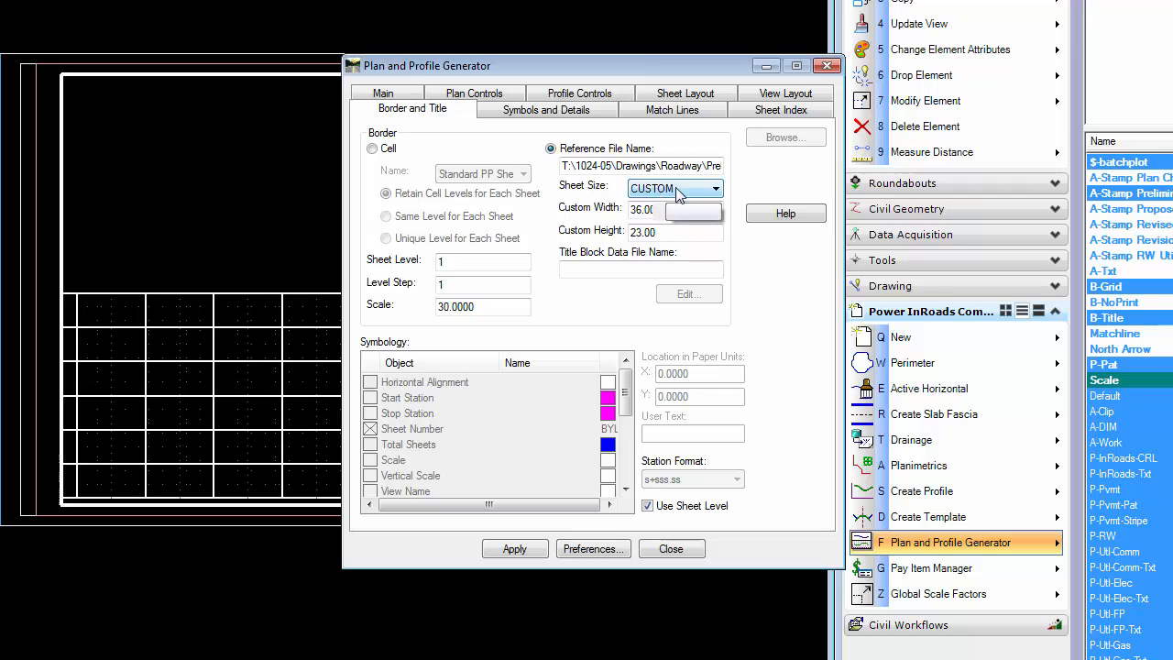
pyautogui.click(681, 234)
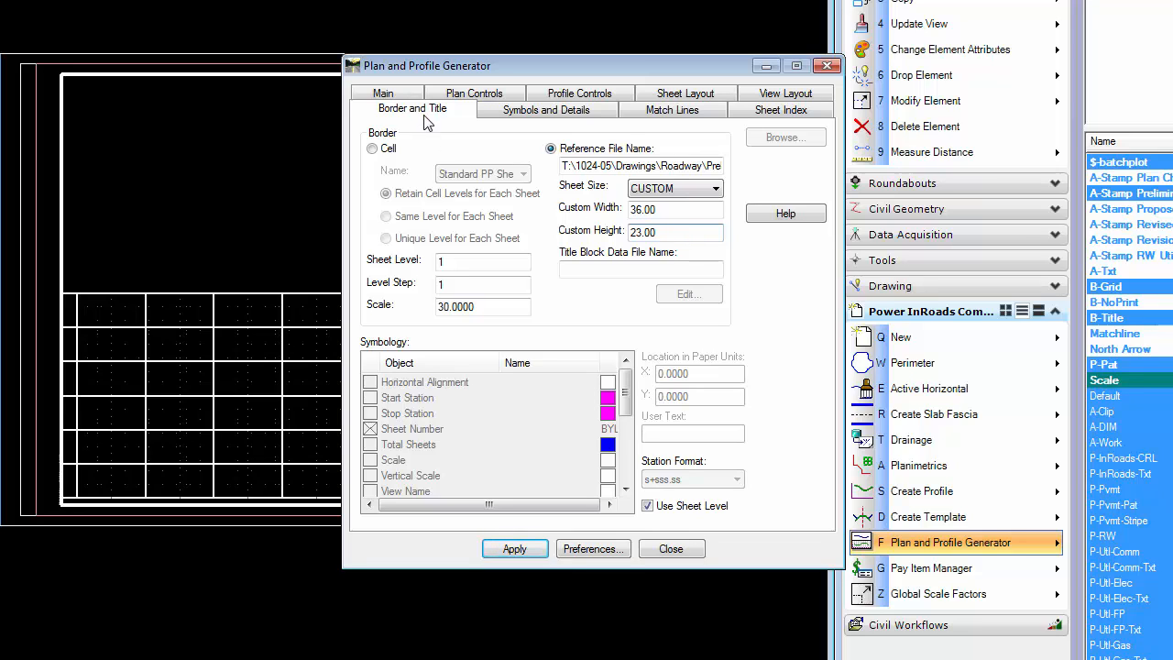
# Recheck the main and plan control settings, and open the recent 1024-05 design WORK drawing from the Work folder.
pyautogui.click(384, 95)
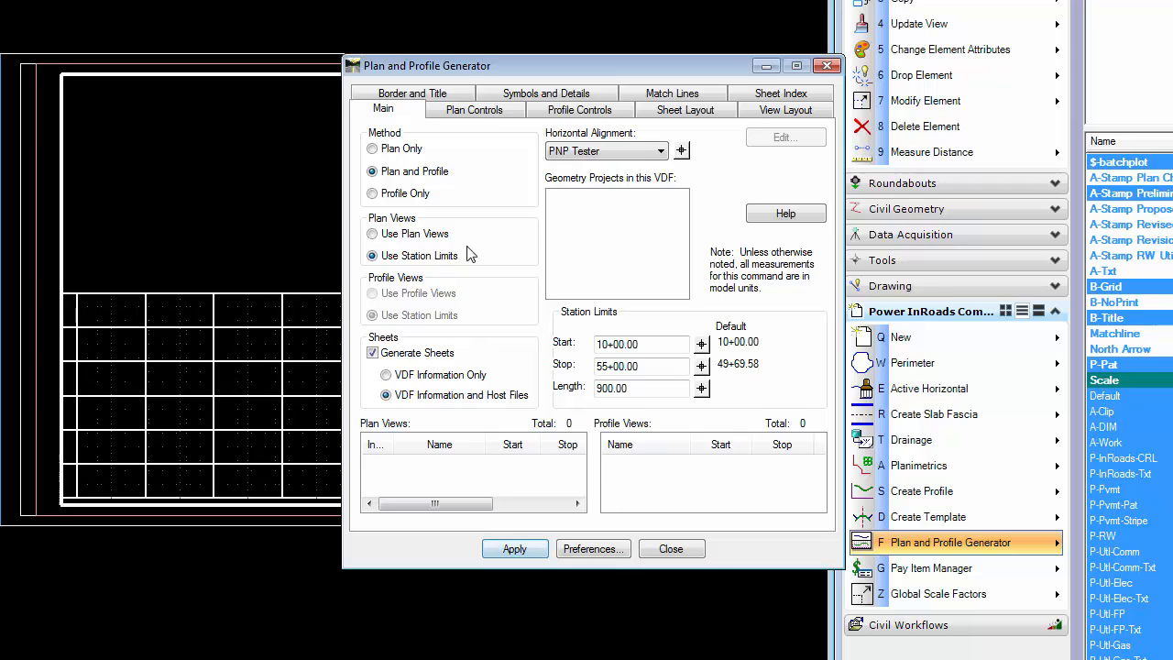
pyautogui.click(474, 110)
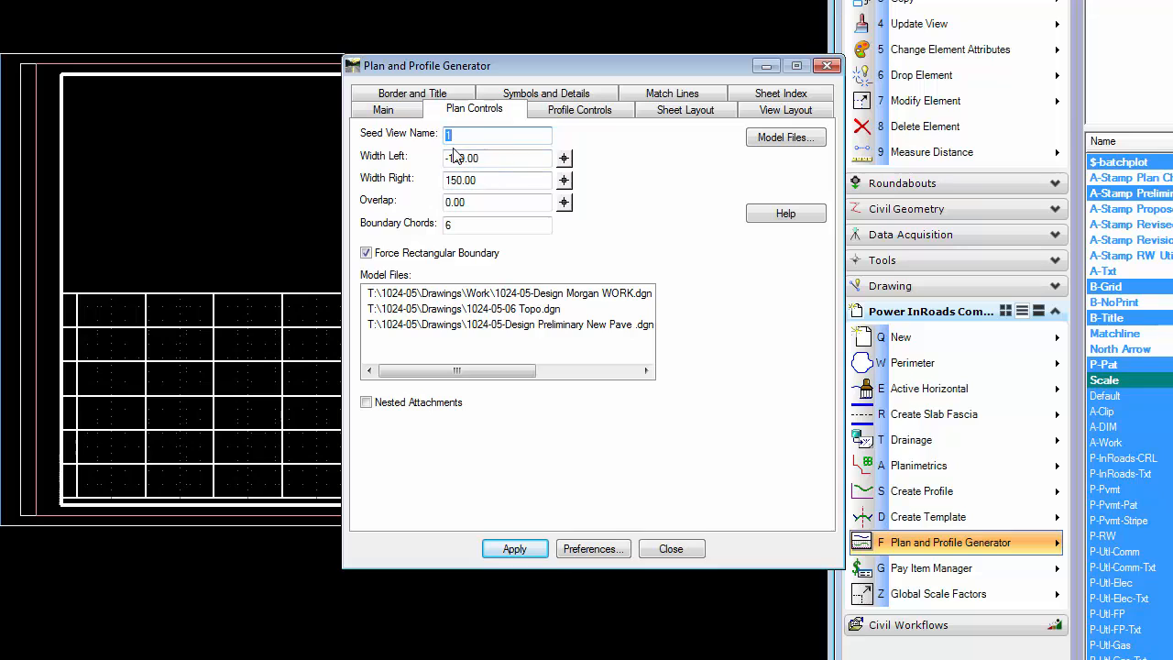
pyautogui.click(409, 115)
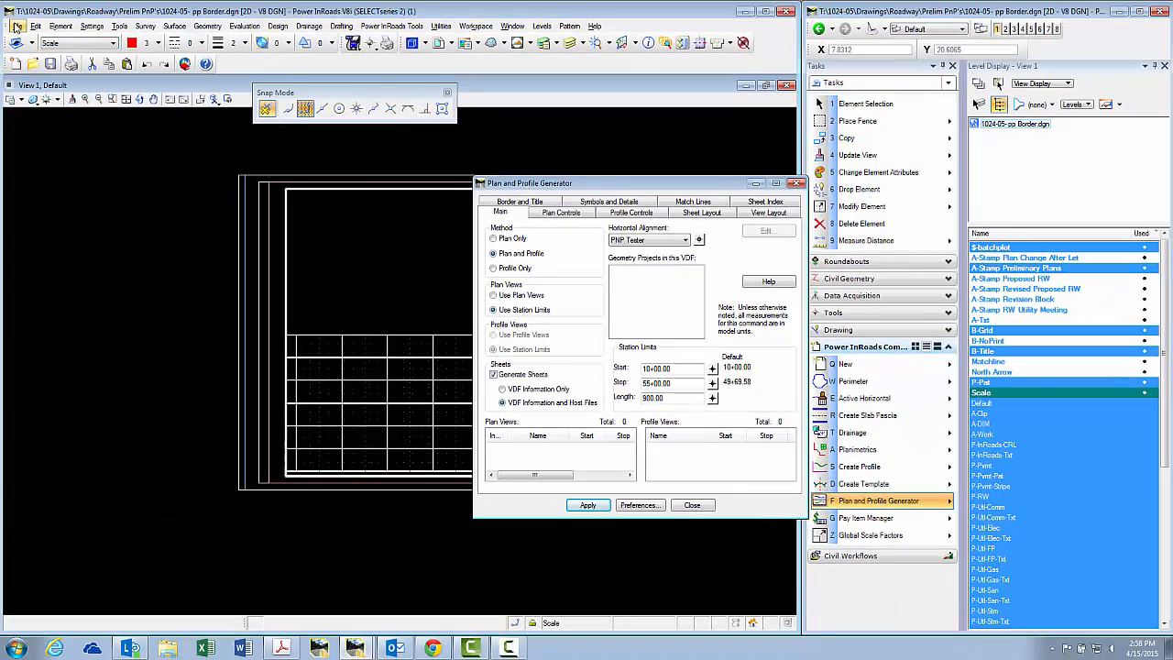
pyautogui.click(17, 26)
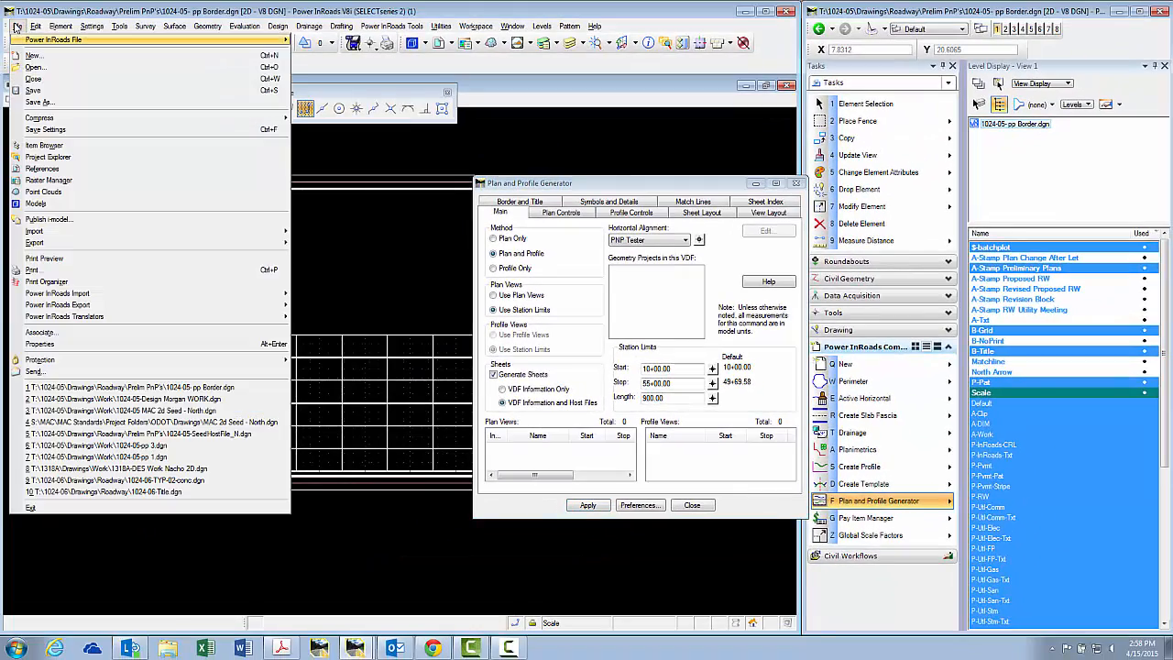
pyautogui.click(195, 403)
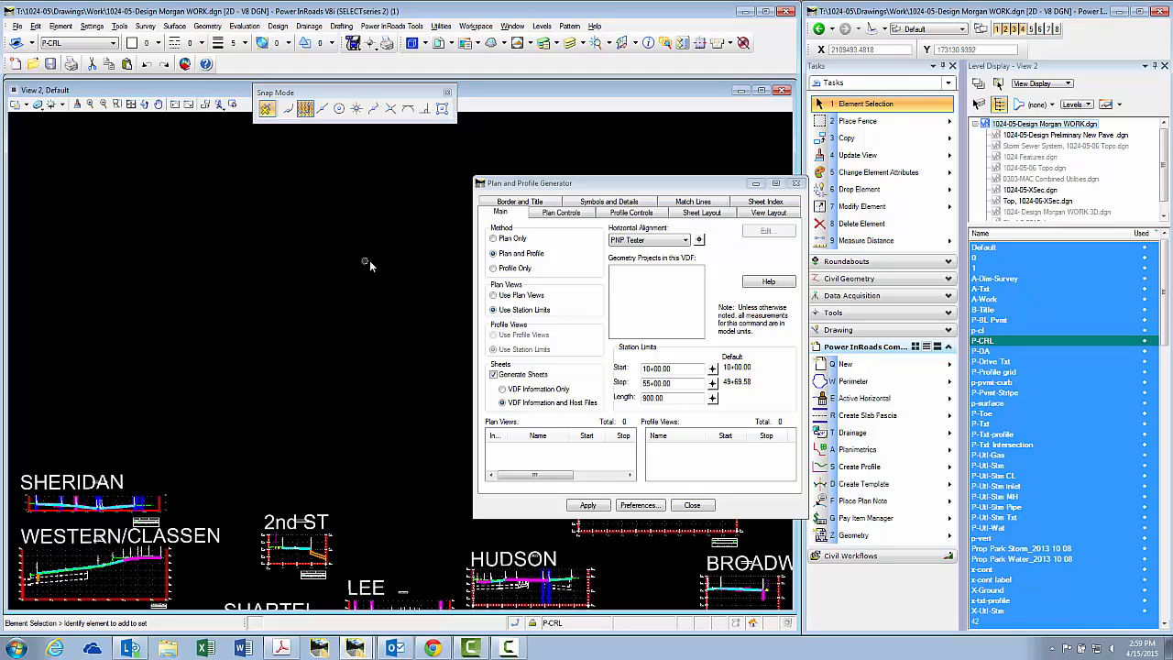
# Generate the plan and profile sheets, placing the profiles in the empty area above the SHERIDAN and WESTERN/CLASSEN profiles.
pyautogui.click(586, 507)
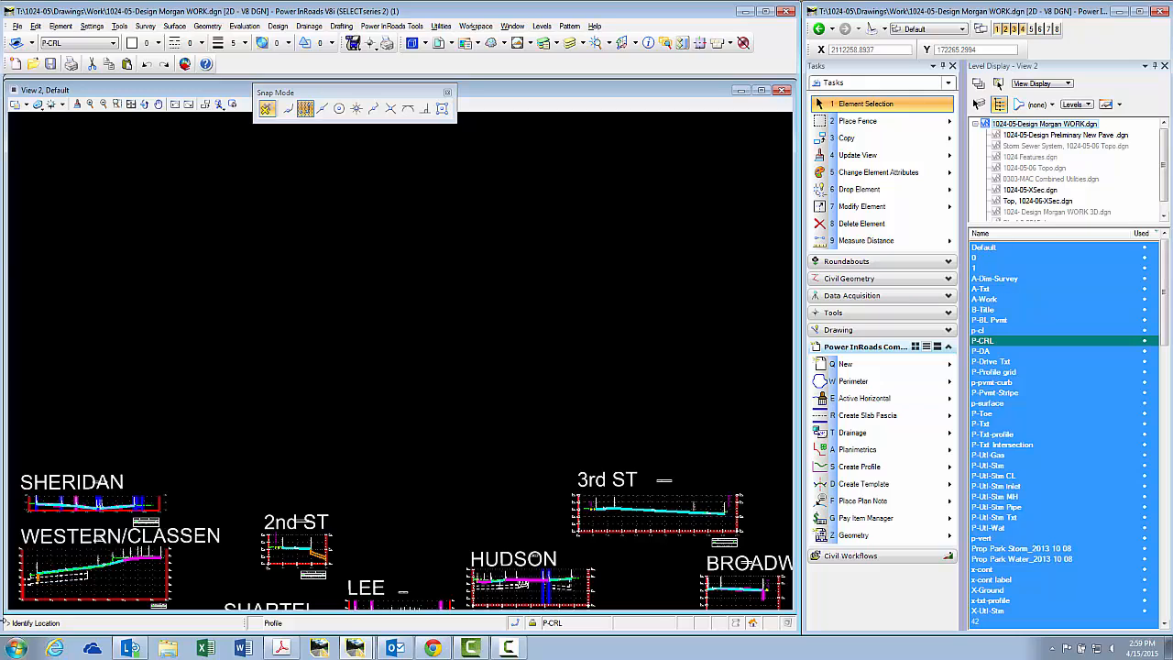
pyautogui.click(177, 361)
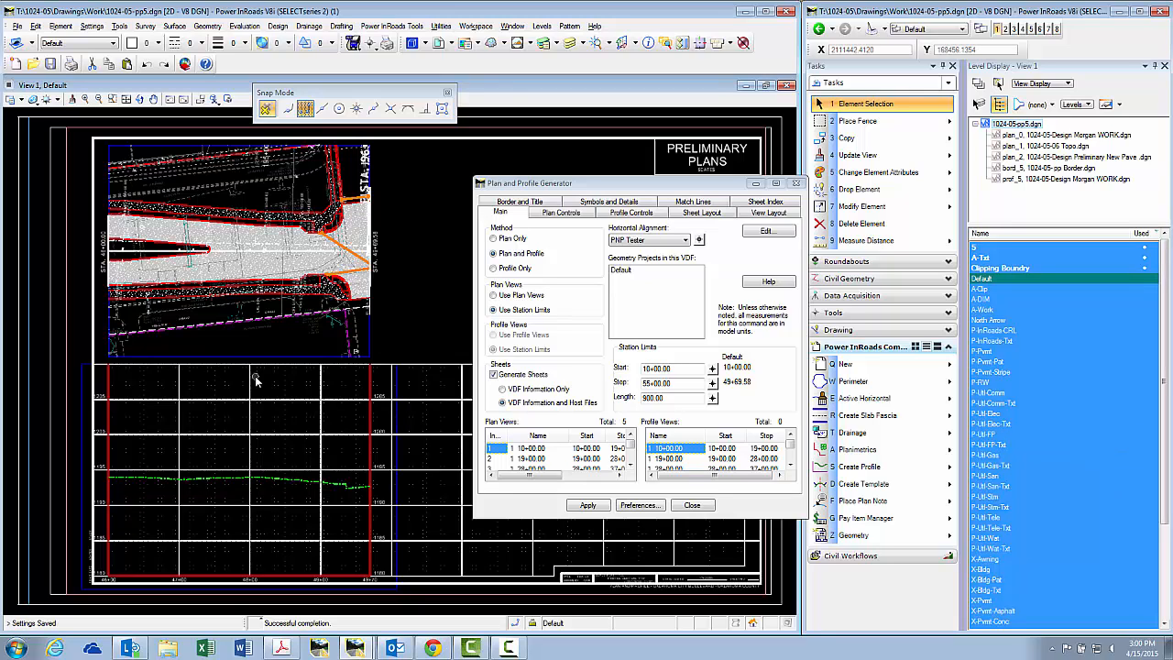
# Show generated sheet 3 from the sheet index, then minimize the generator to view the whole sheet.
pyautogui.click(765, 202)
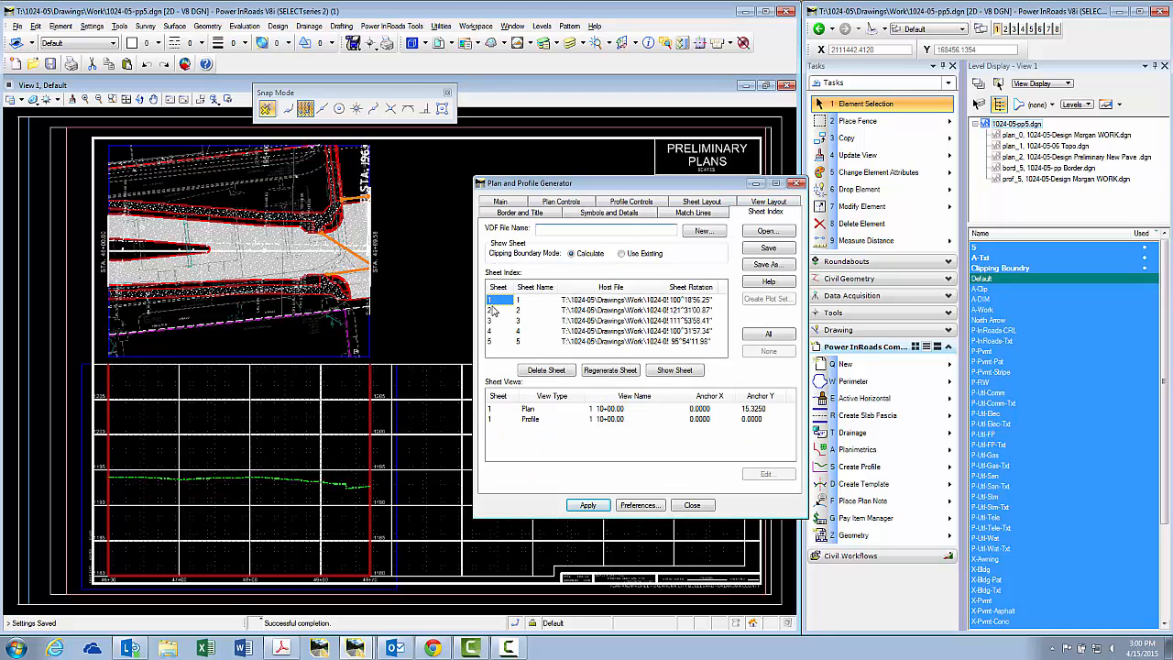
pyautogui.click(496, 340)
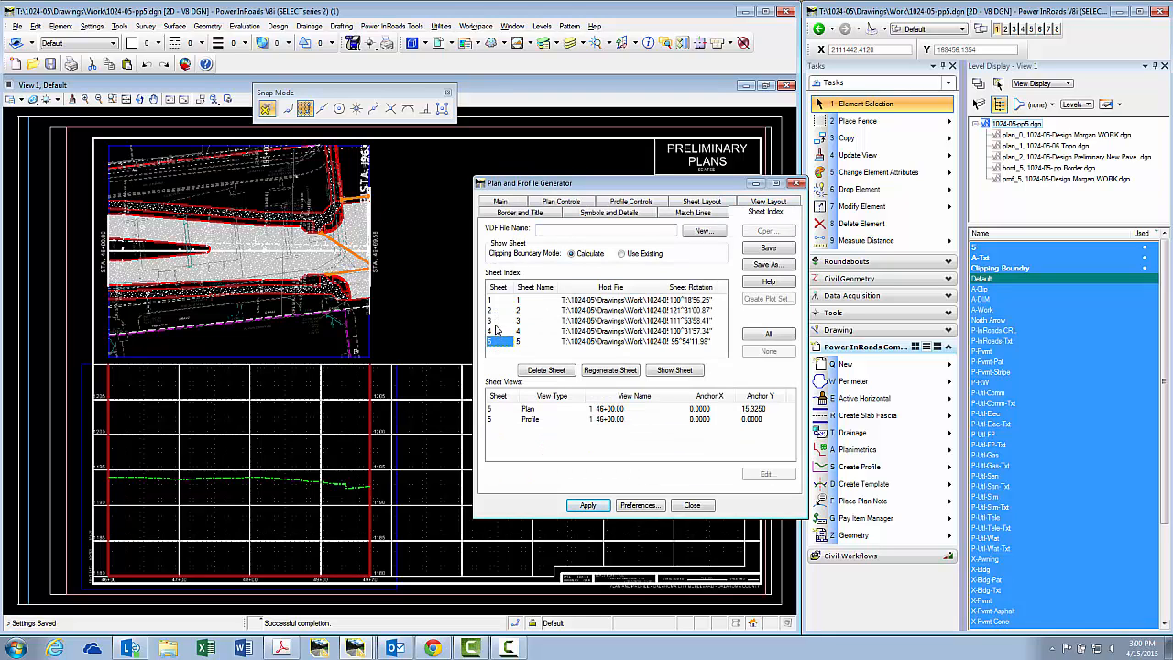
pyautogui.click(494, 321)
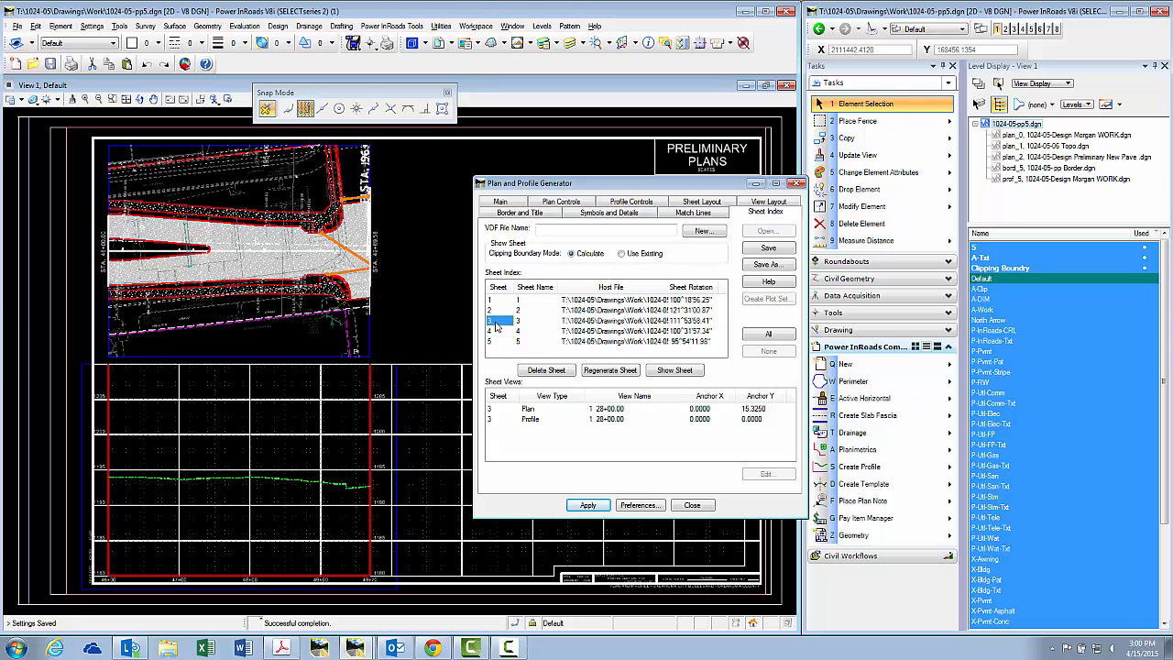
pyautogui.click(674, 370)
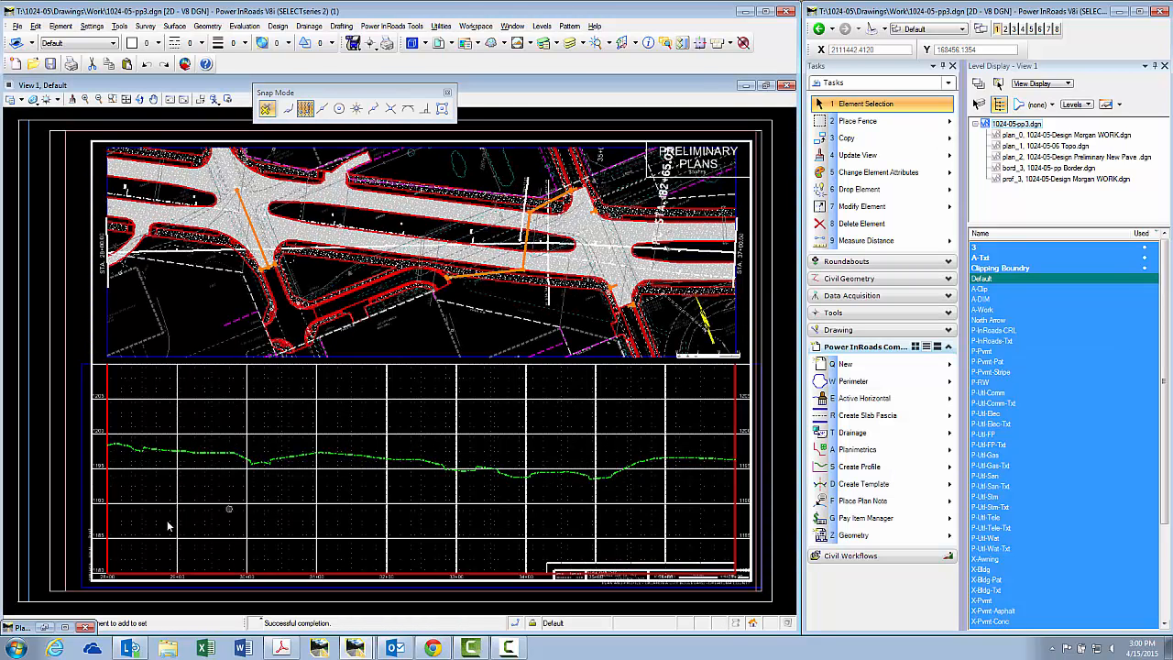
pyautogui.click(43, 627)
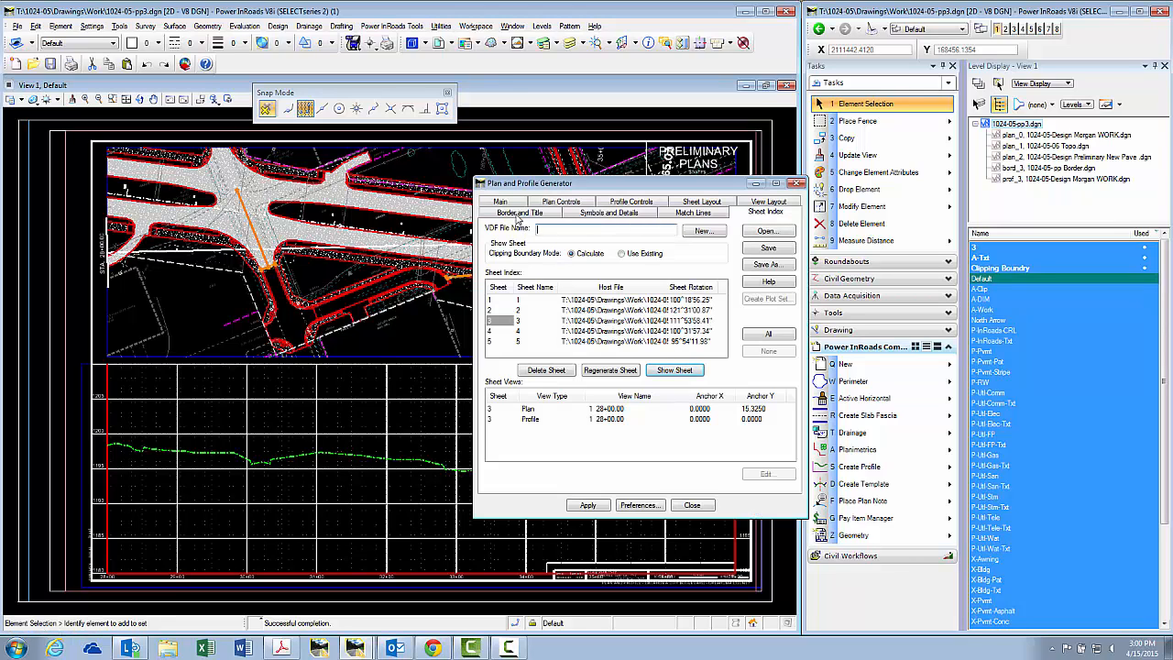
pyautogui.click(758, 184)
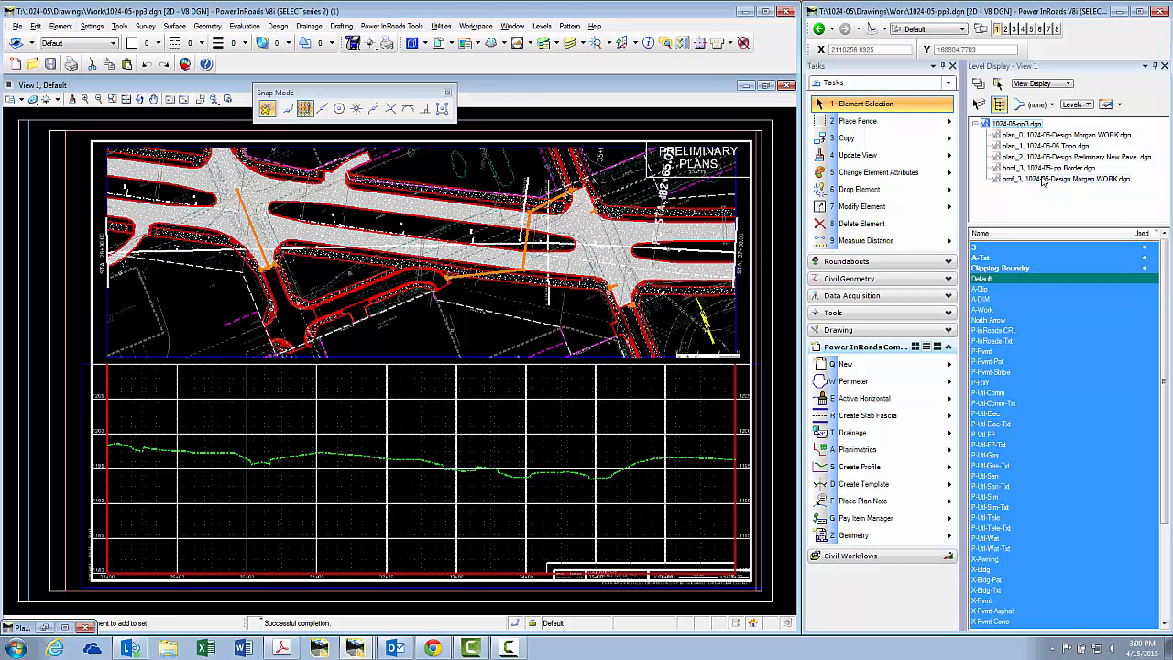
# Review the level display of each plan, border and profile reference attached to the 1024-05-pp3 sheet.
pyautogui.click(1052, 135)
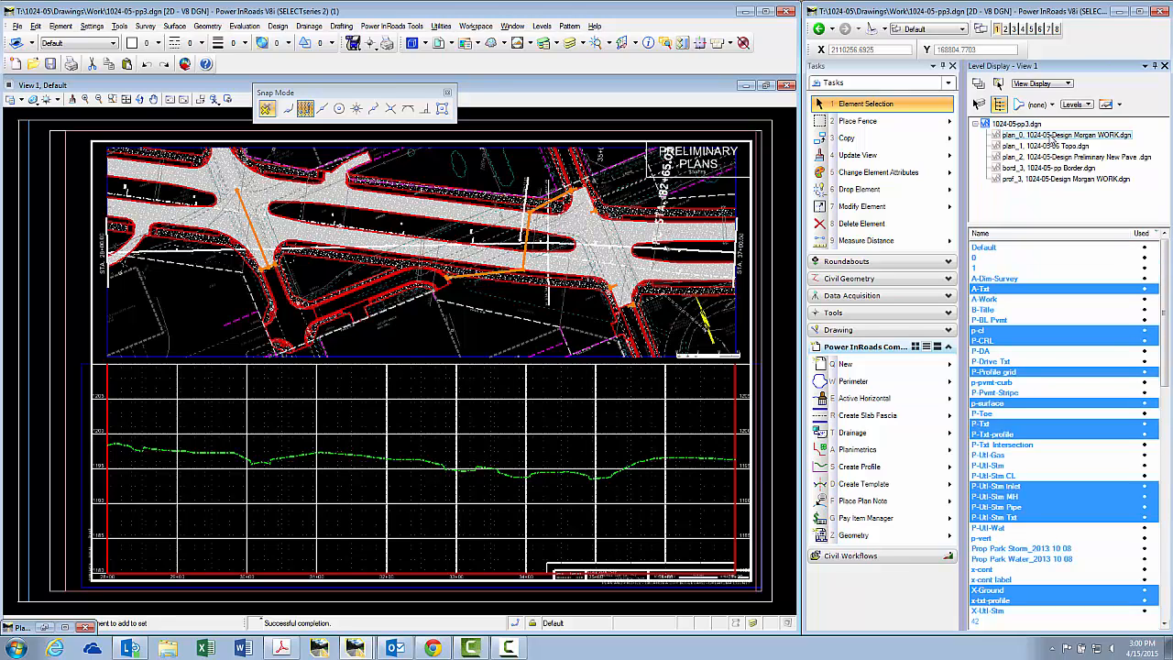
pyautogui.click(1049, 147)
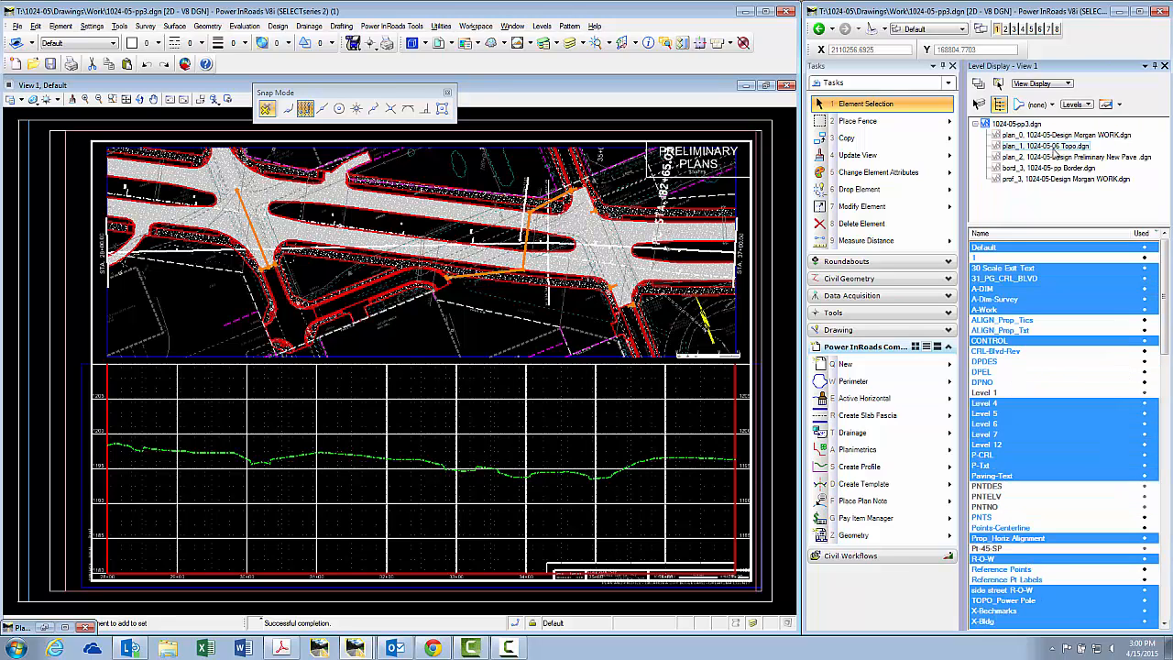
pyautogui.click(1056, 158)
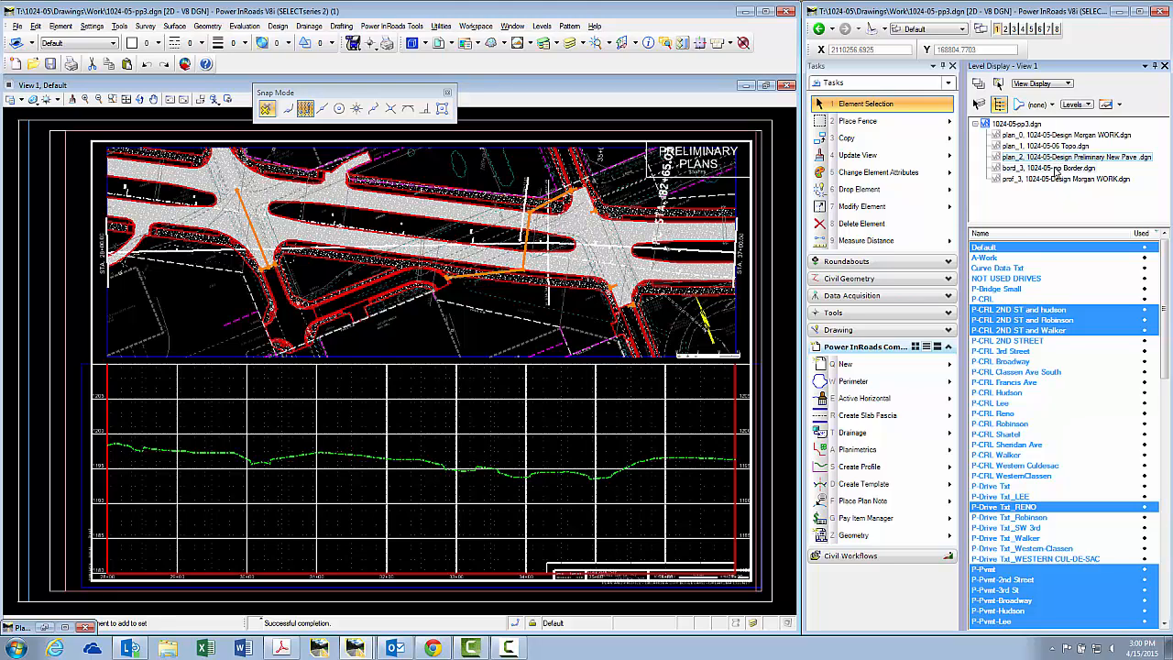
pyautogui.click(1055, 169)
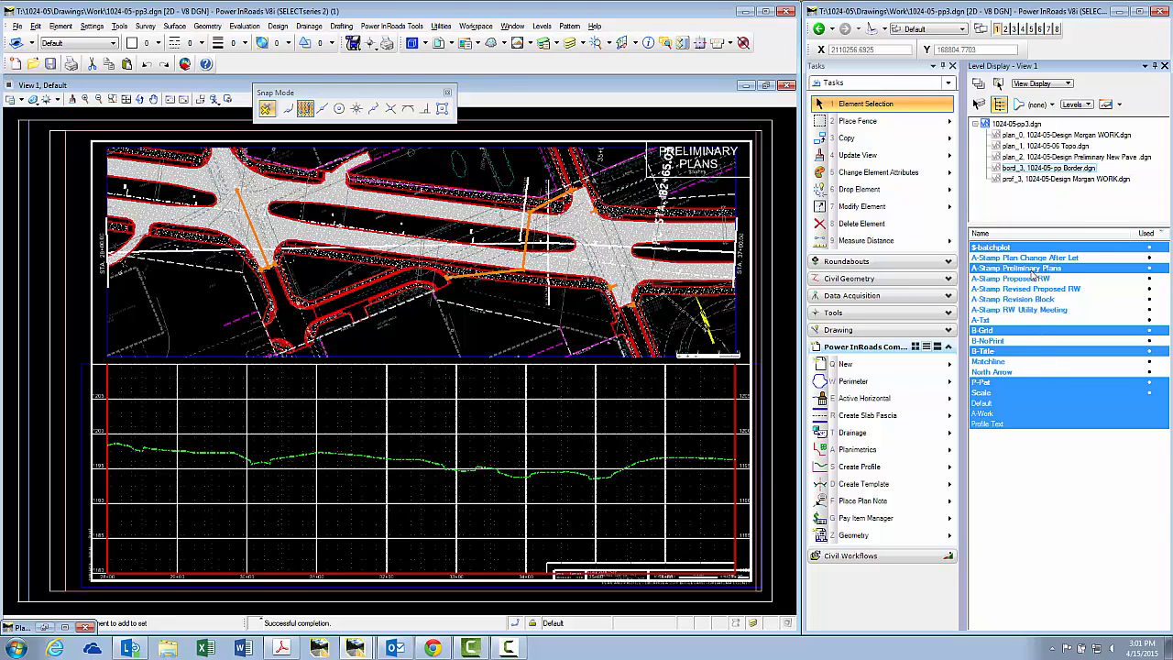
pyautogui.click(1056, 179)
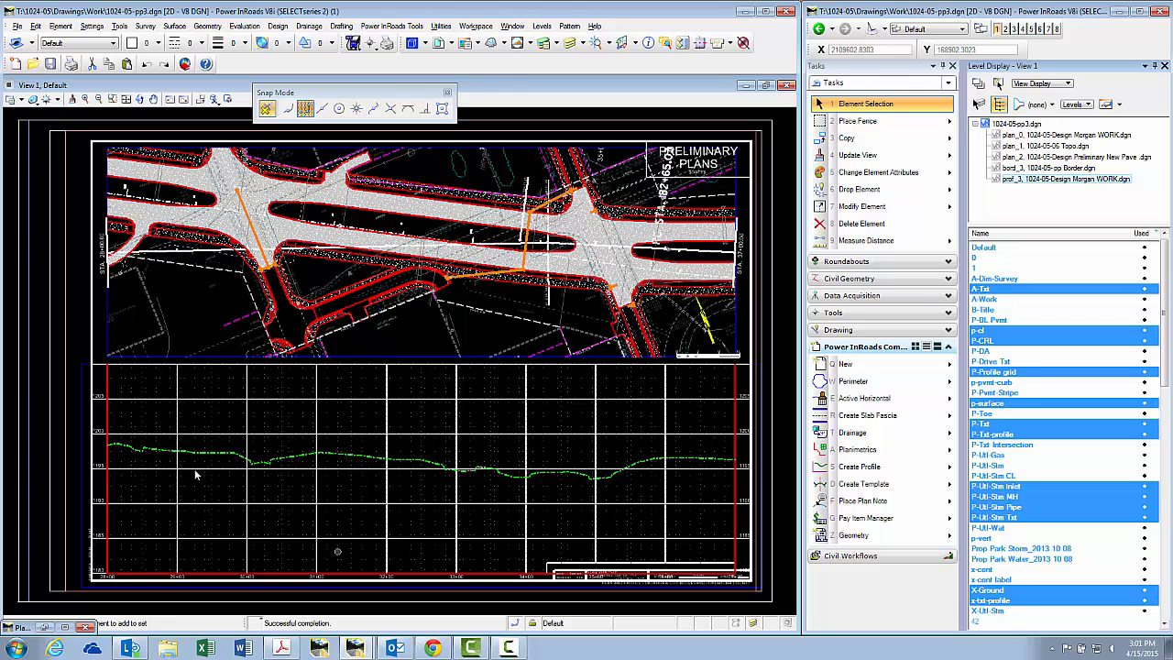
# Reopen the recent 1024-05 design WORK drawing from the Work folder to view the generated profiles.
pyautogui.click(20, 27)
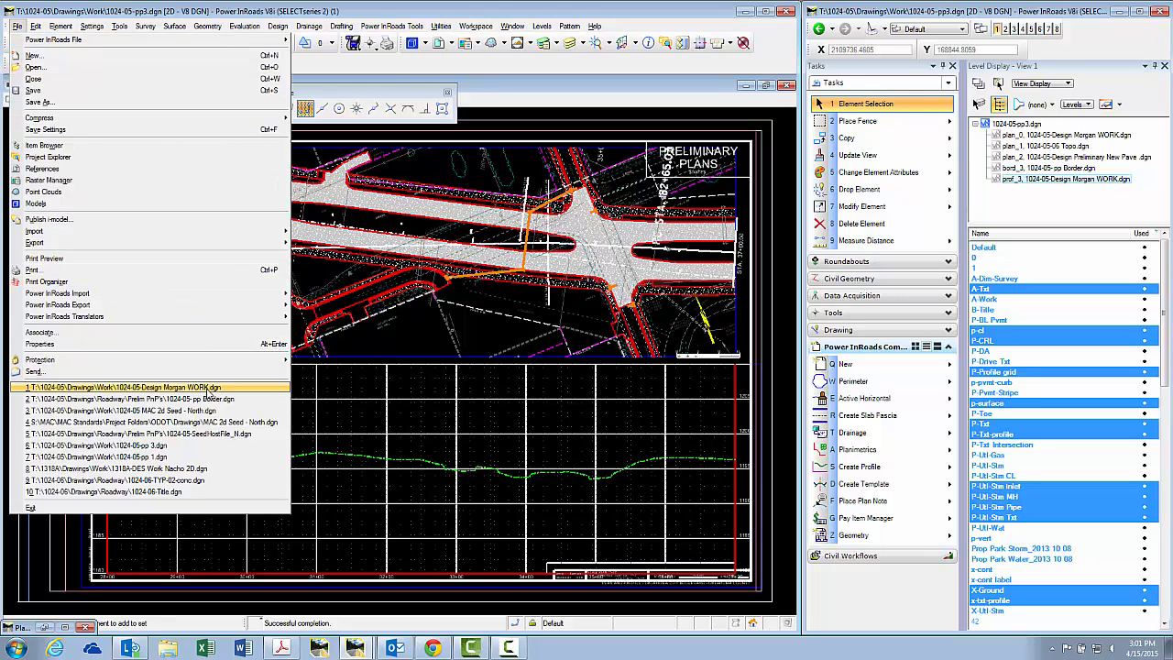
pyautogui.click(210, 388)
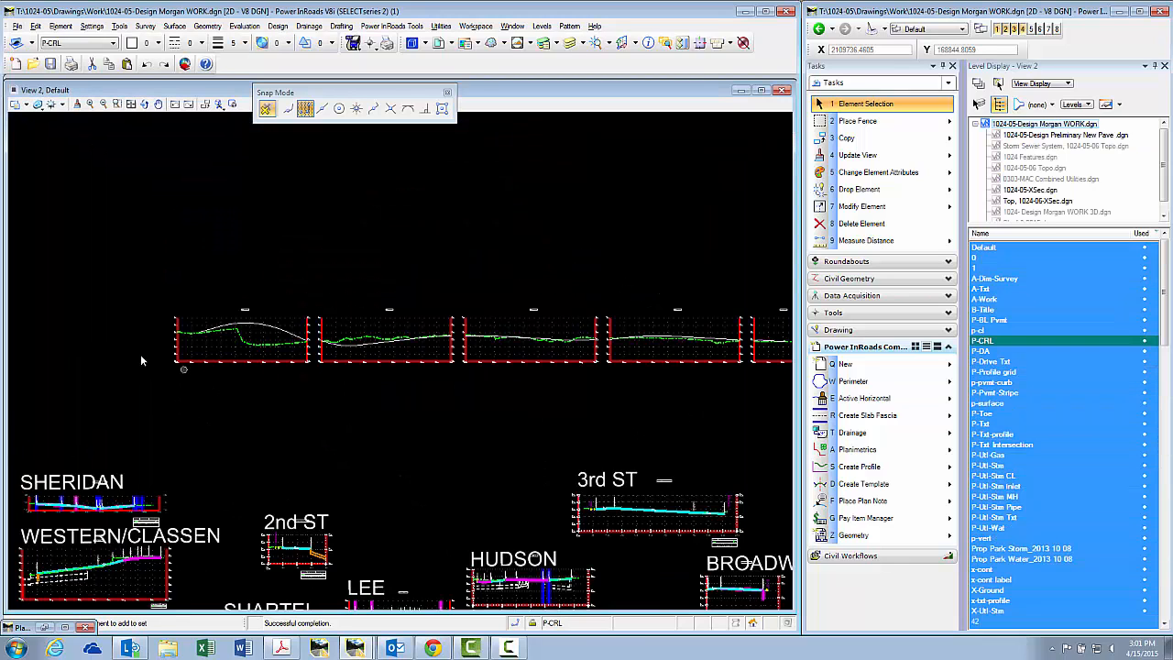
pyautogui.scroll(1, 321, 309)
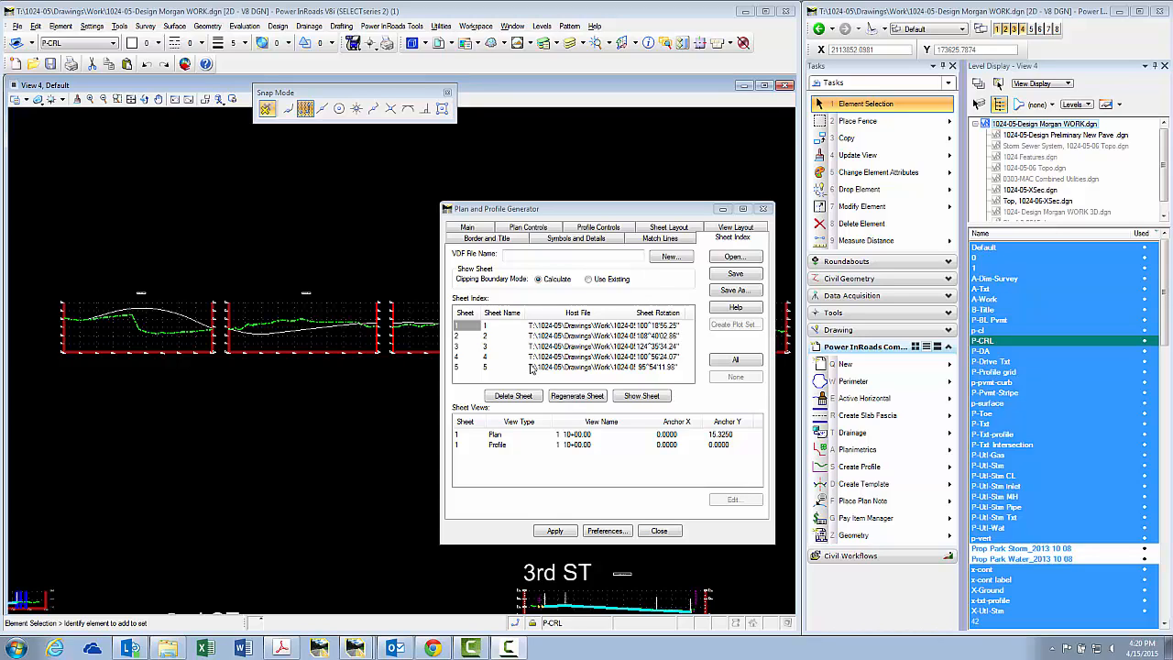
# Save the sheet index as PNP Gen Test Views.vdf in the Work folder, replacing the existing file, and close the generator.
pyautogui.click(520, 256)
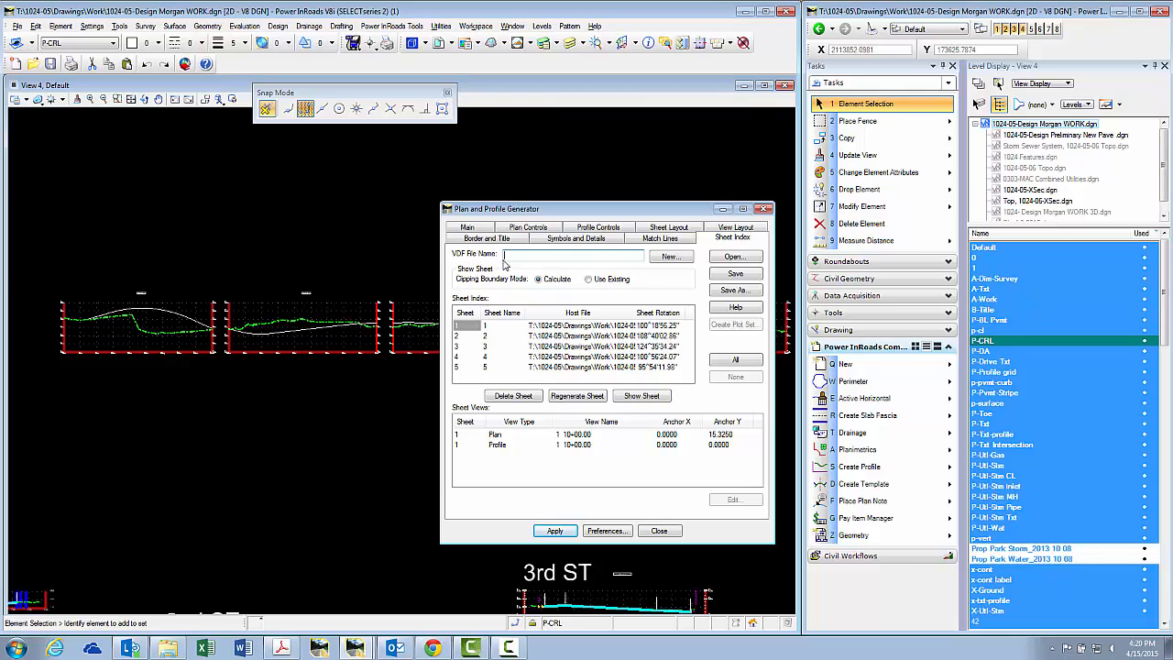
pyautogui.click(734, 289)
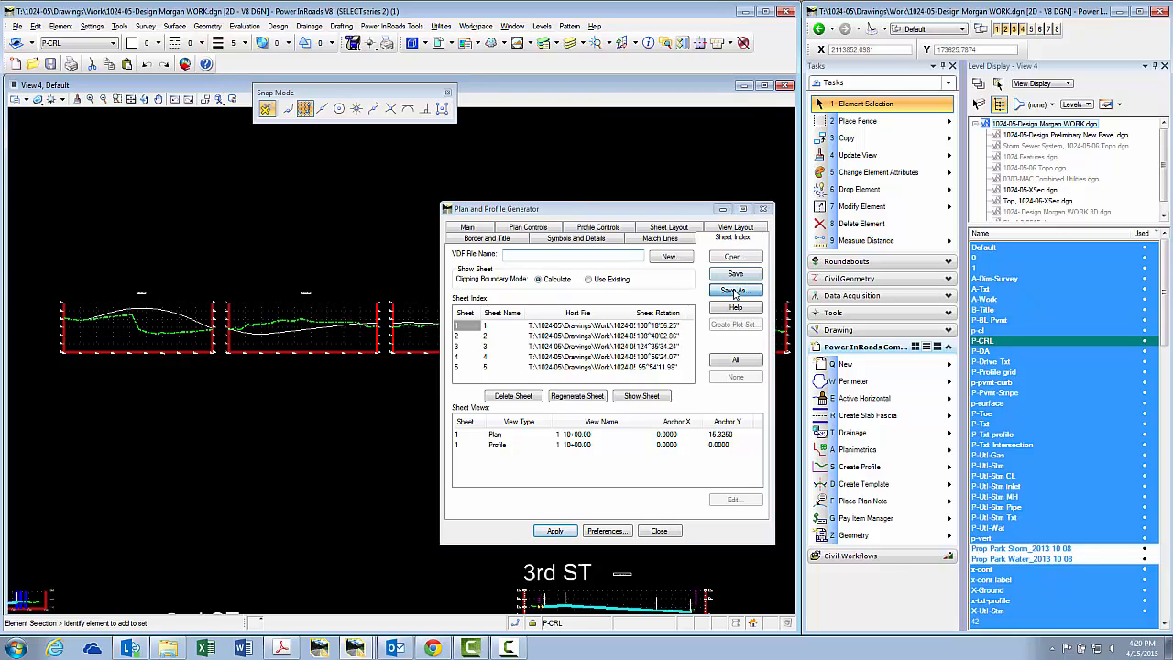
pyautogui.click(631, 218)
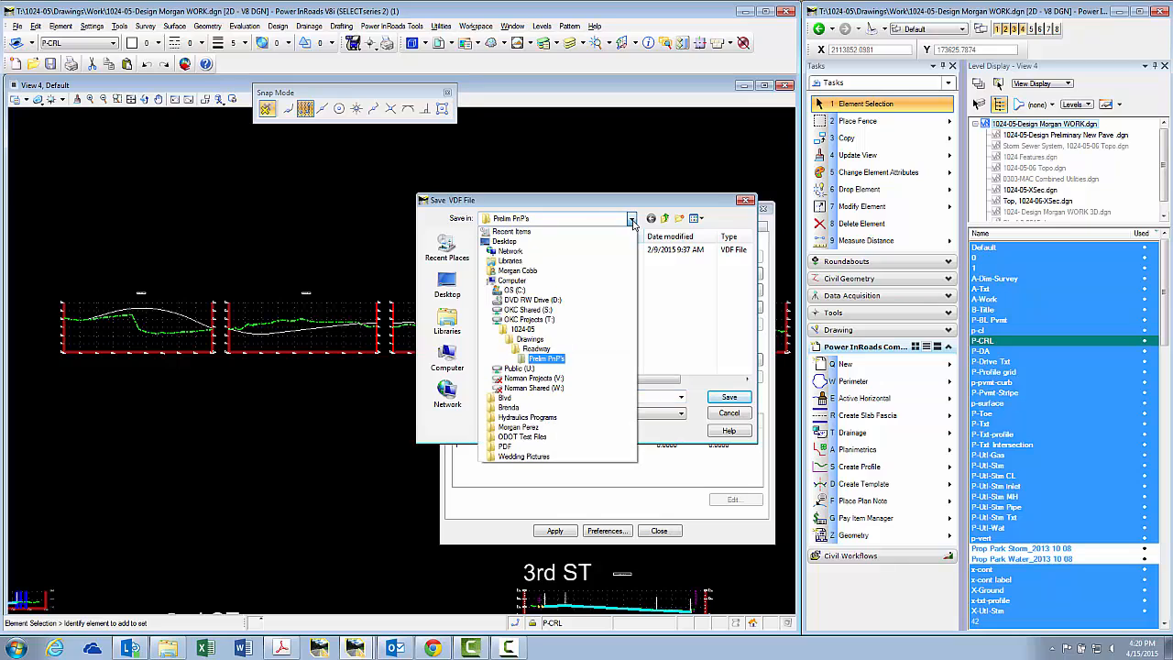
pyautogui.click(565, 349)
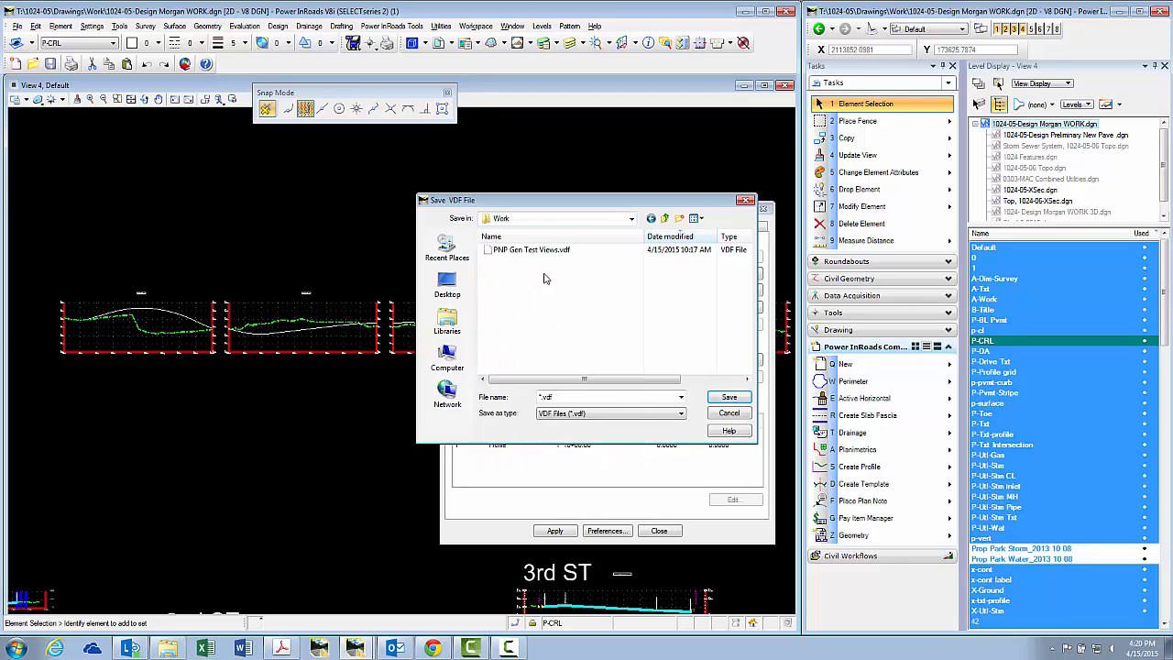
pyautogui.doubleClick(564, 396)
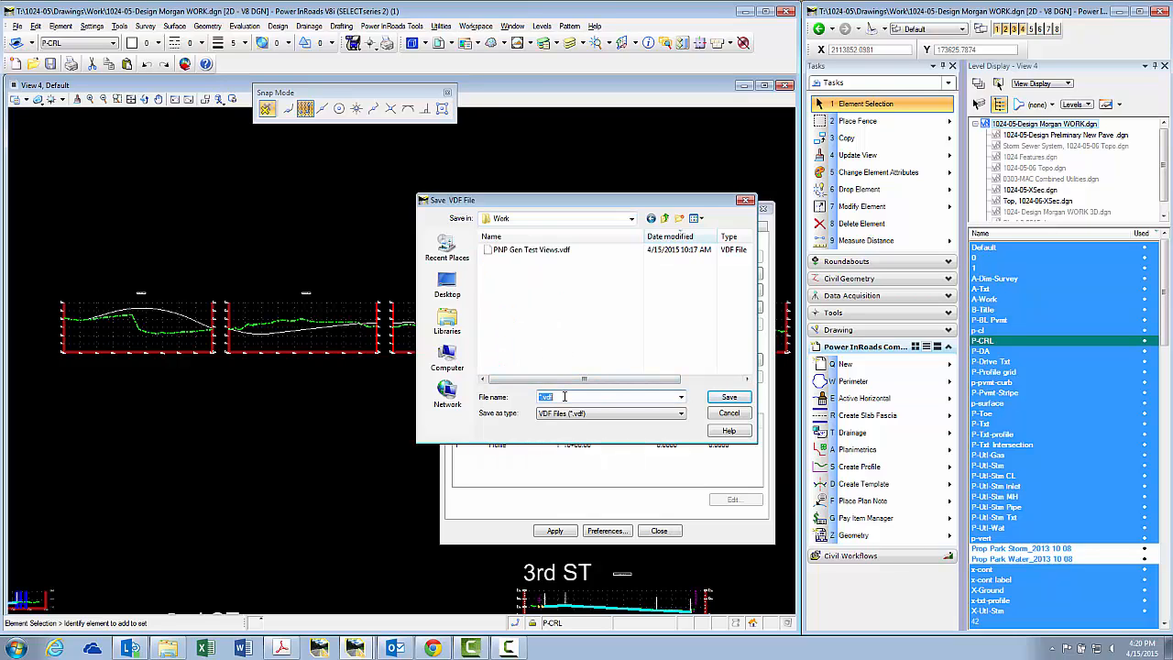
pyautogui.click(541, 253)
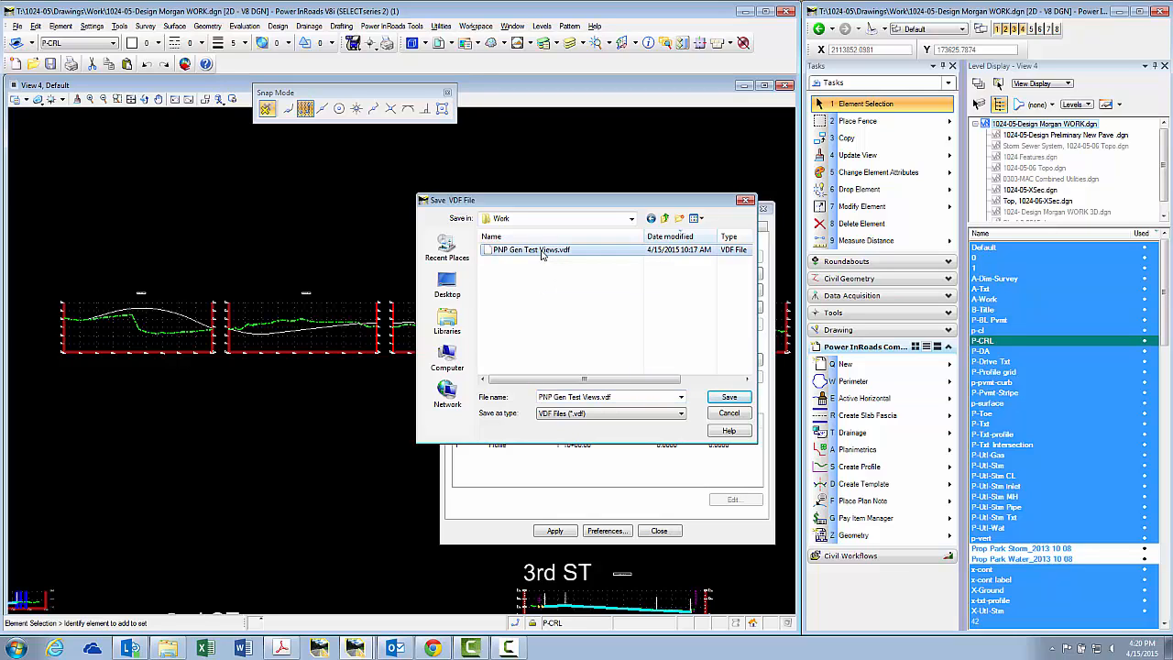
pyautogui.click(713, 400)
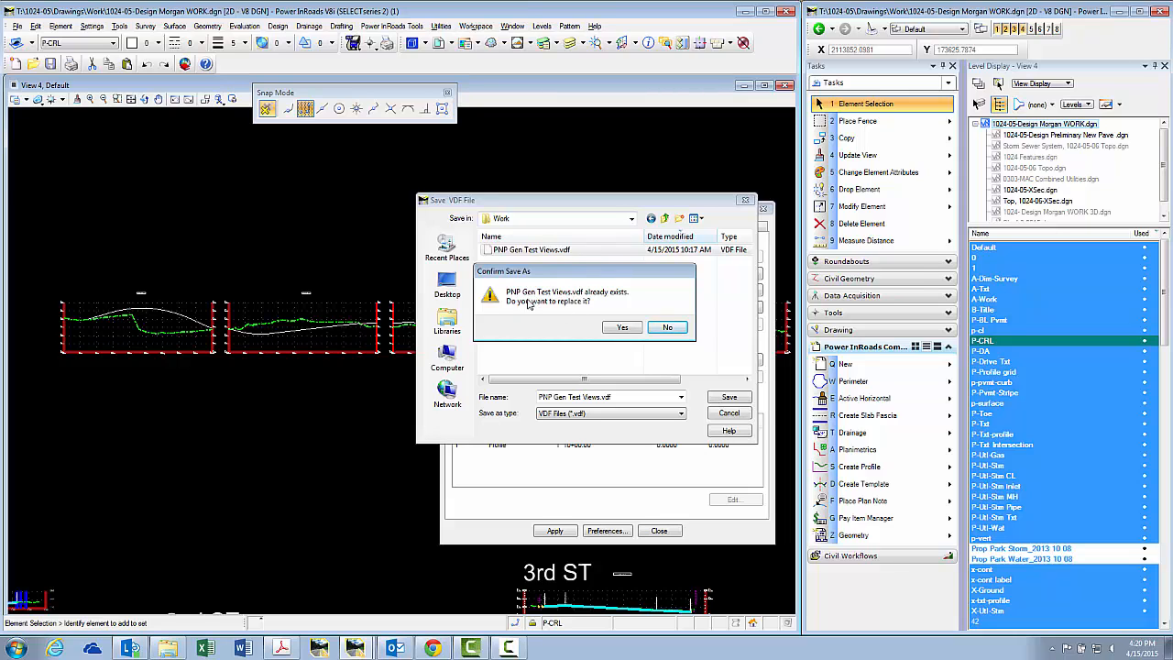
pyautogui.click(621, 328)
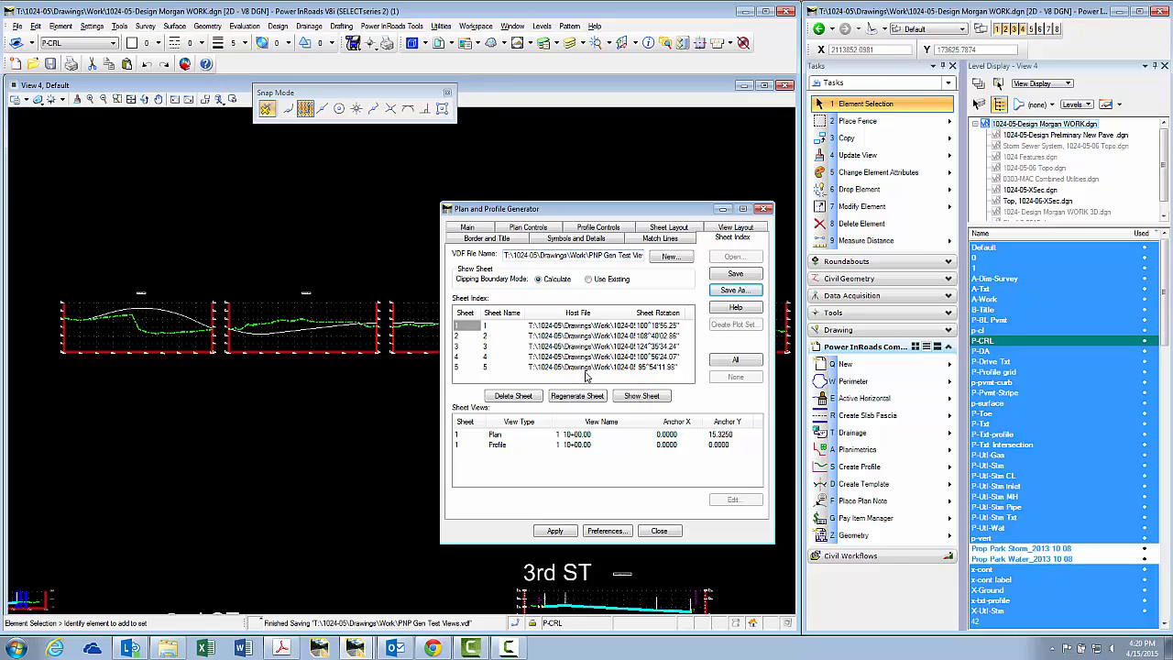
pyautogui.click(665, 530)
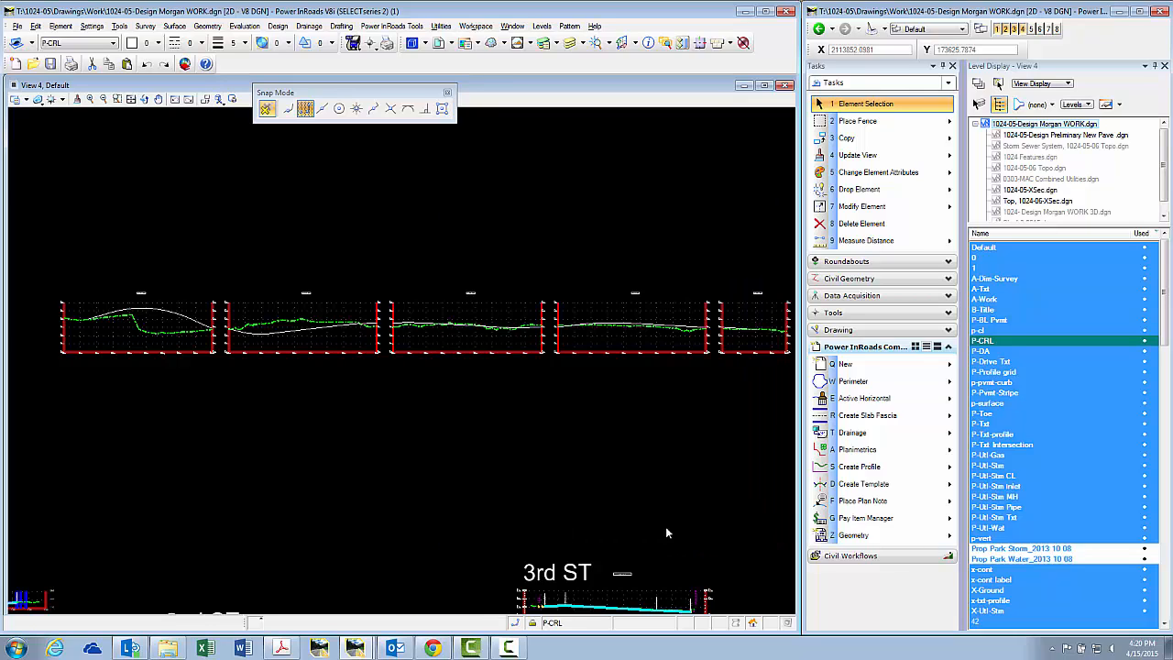